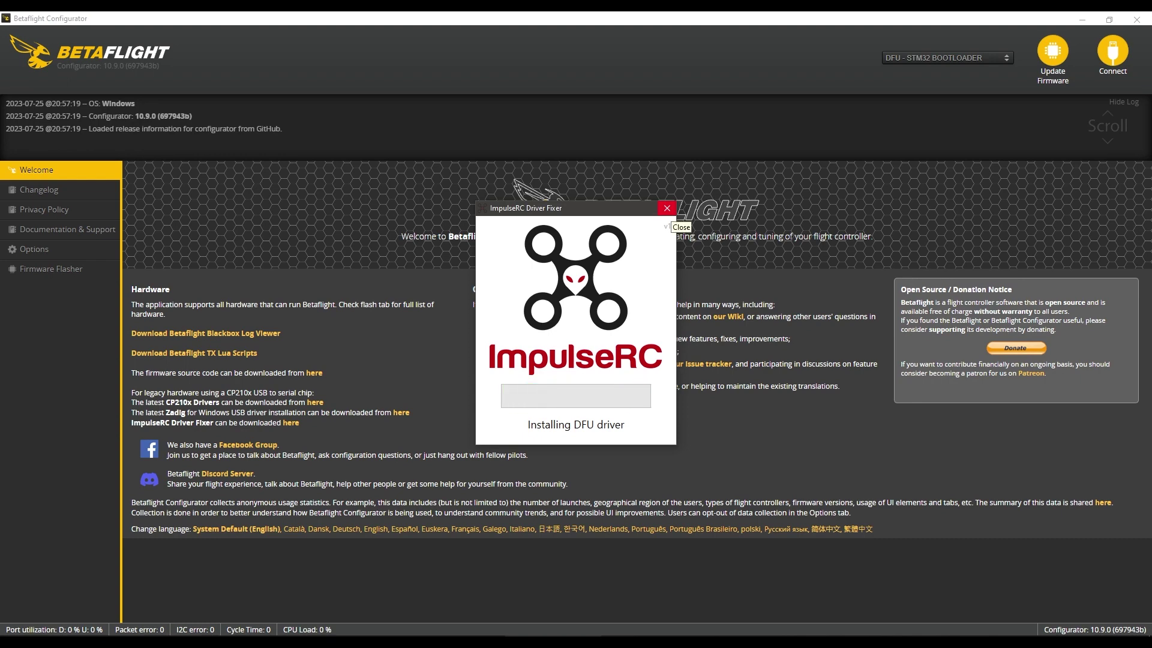
- Close the driver fixer and auto-detect the connected board in the firmware flasher
{"action": "left_click", "coordinate": [667, 208]}
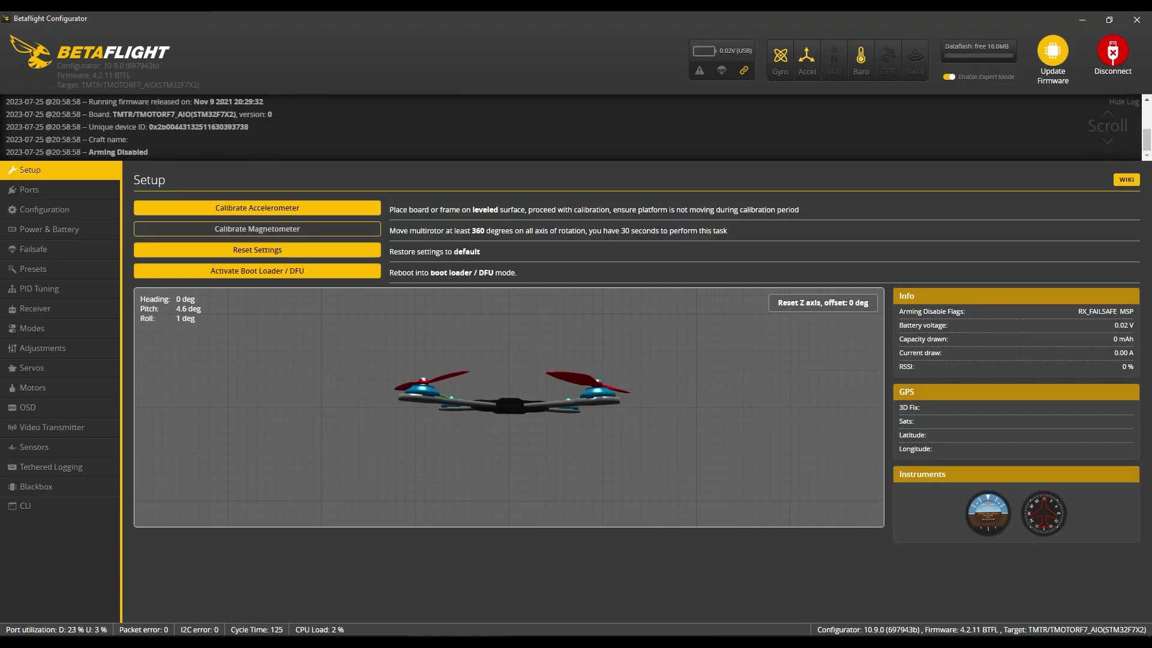
{"action": "left_click", "coordinate": [1053, 51]}
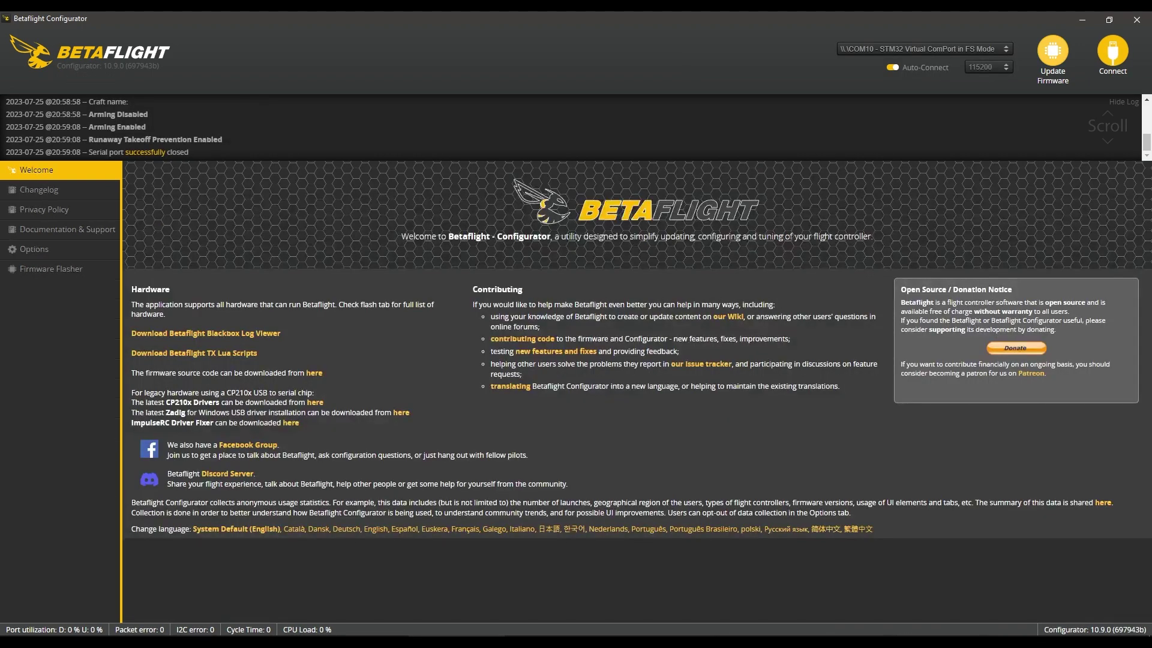
{"action": "mouse_move", "coordinate": [329, 232]}
{"action": "left_click", "coordinate": [365, 233]}
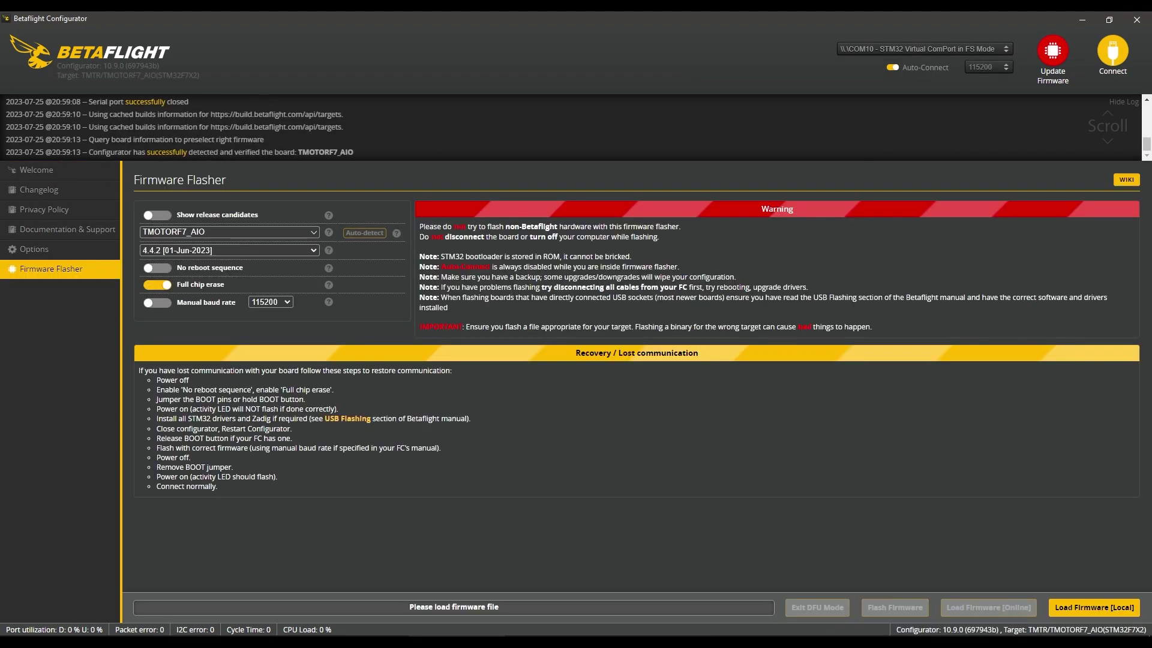
- Load firmware 4.3.1 [13-Jul-2022 03:13] for the TMOTORF7_AIO target from the online builds and flash it
{"action": "left_click", "coordinate": [252, 250]}
{"action": "left_click", "coordinate": [229, 302]}
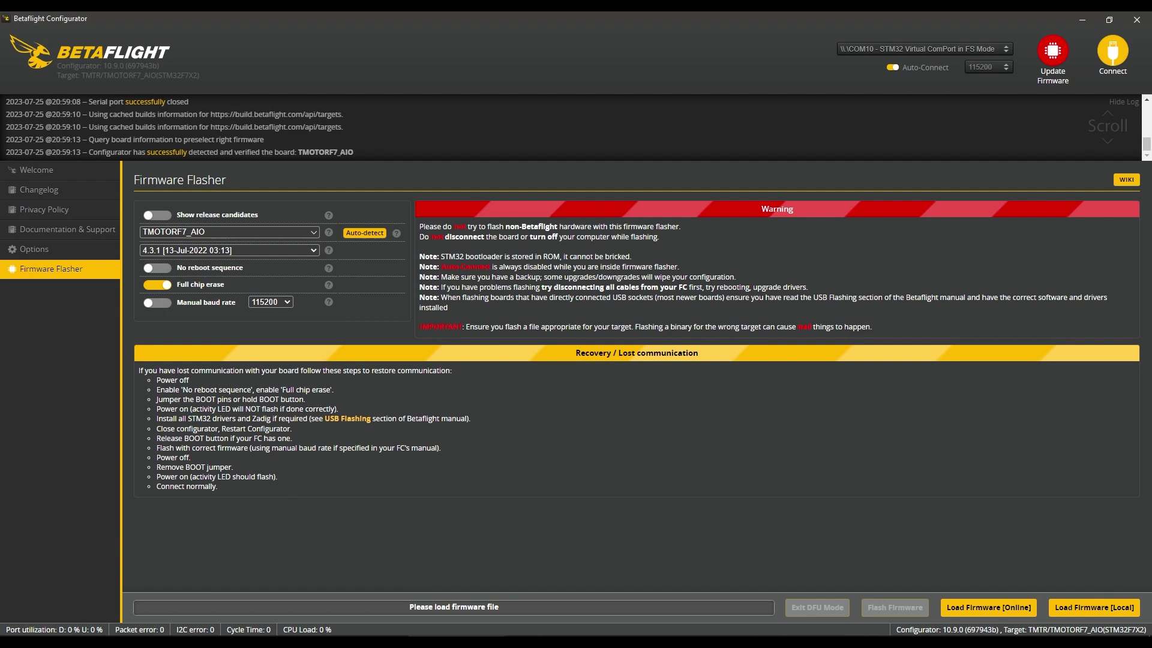
{"action": "left_click", "coordinate": [988, 607]}
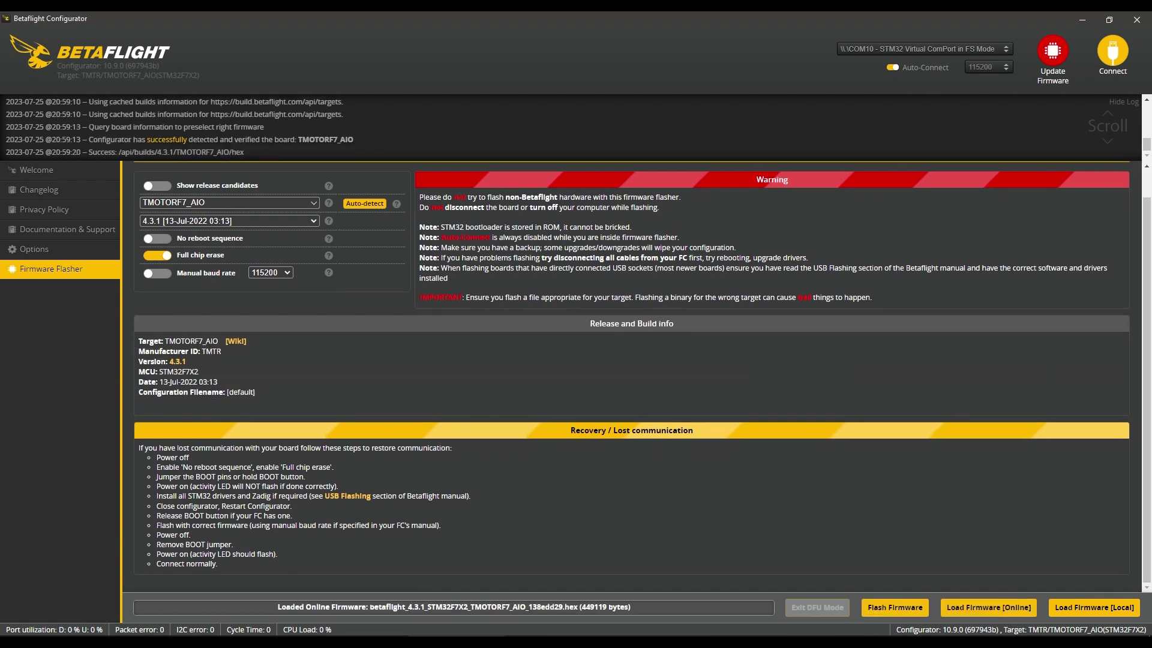
{"action": "left_click", "coordinate": [895, 607]}
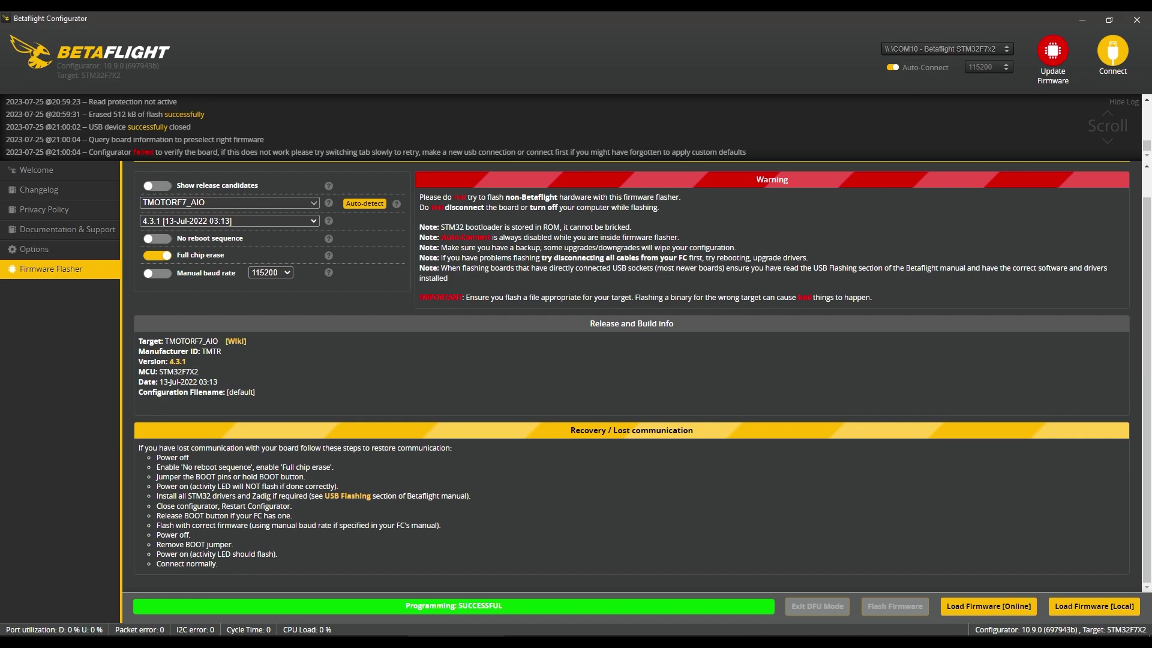
- Connect to the freshly flashed flight controller and calibrate its accelerometer
{"action": "left_click", "coordinate": [1113, 50]}
{"action": "left_click", "coordinate": [335, 351]}
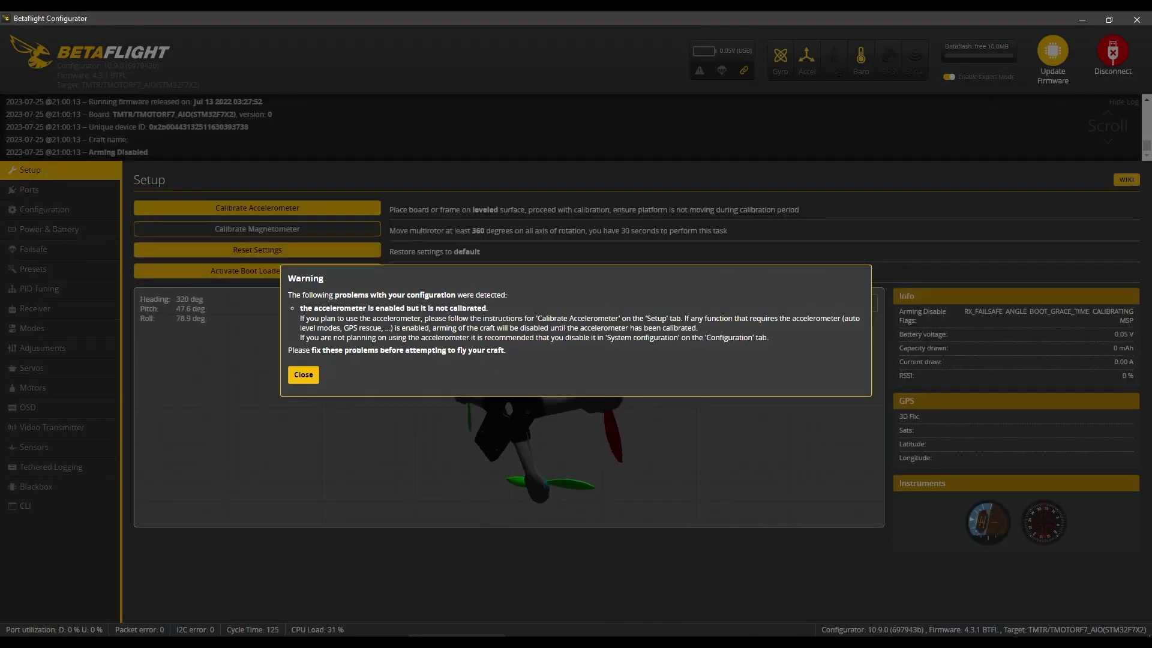
{"action": "key", "text": "Return"}
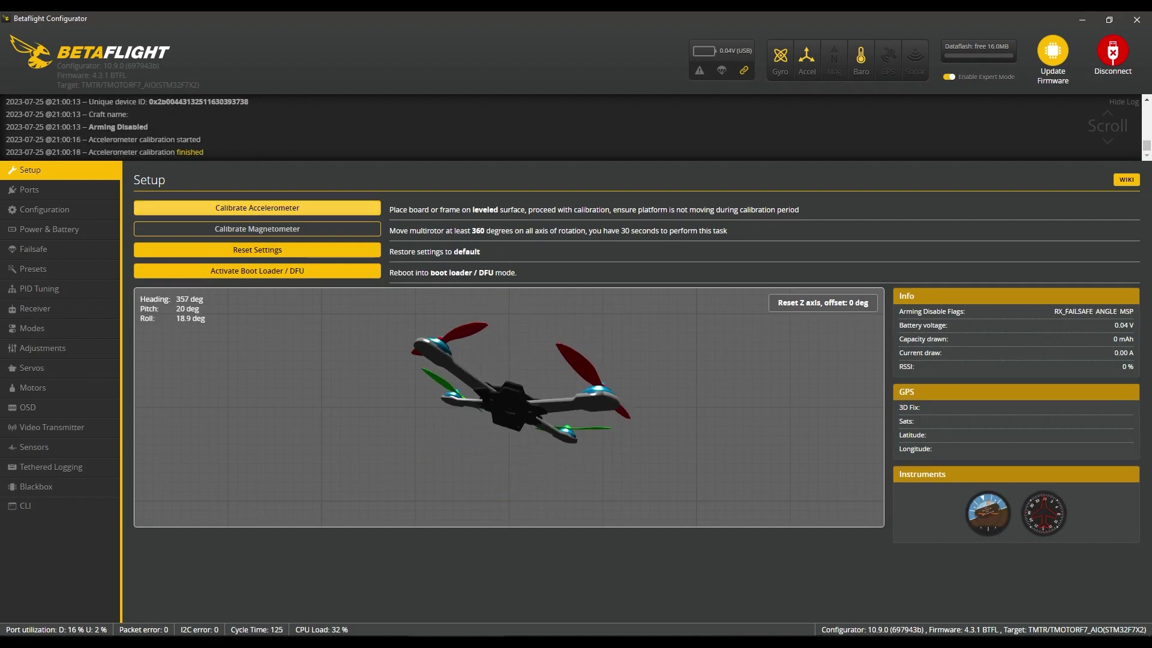
- Enable Serial Rx on UART1, GPS sensor input on UART2 and MSP on UART3, and save the ports with a reboot
{"action": "left_click", "coordinate": [30, 190]}
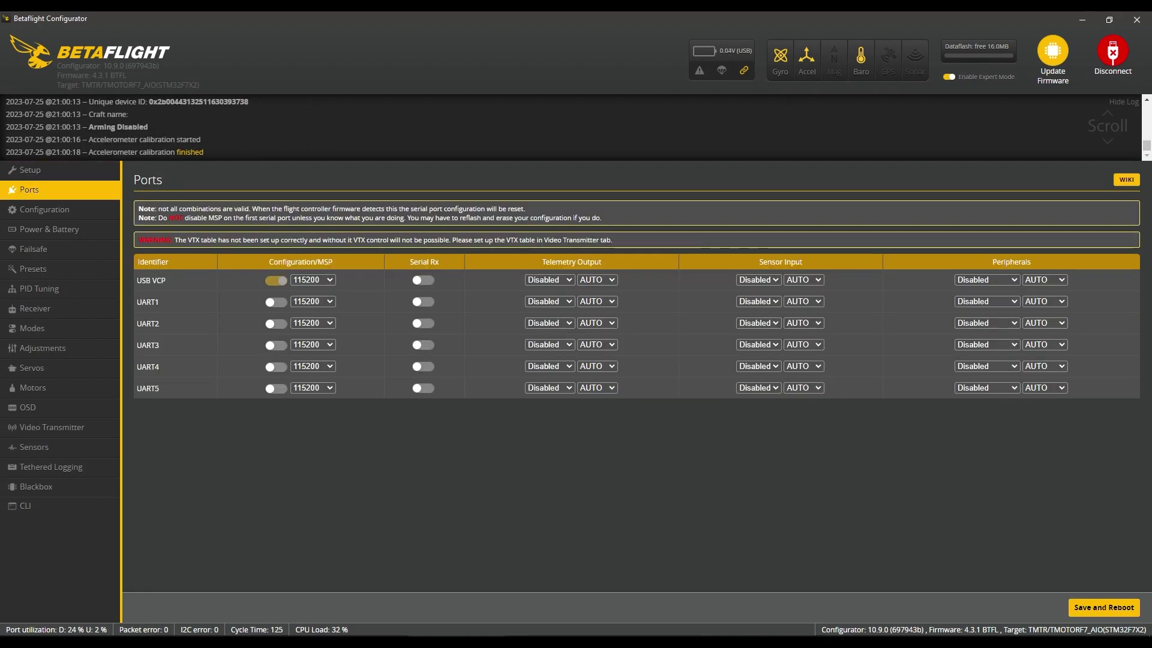
{"action": "left_click", "coordinate": [549, 324]}
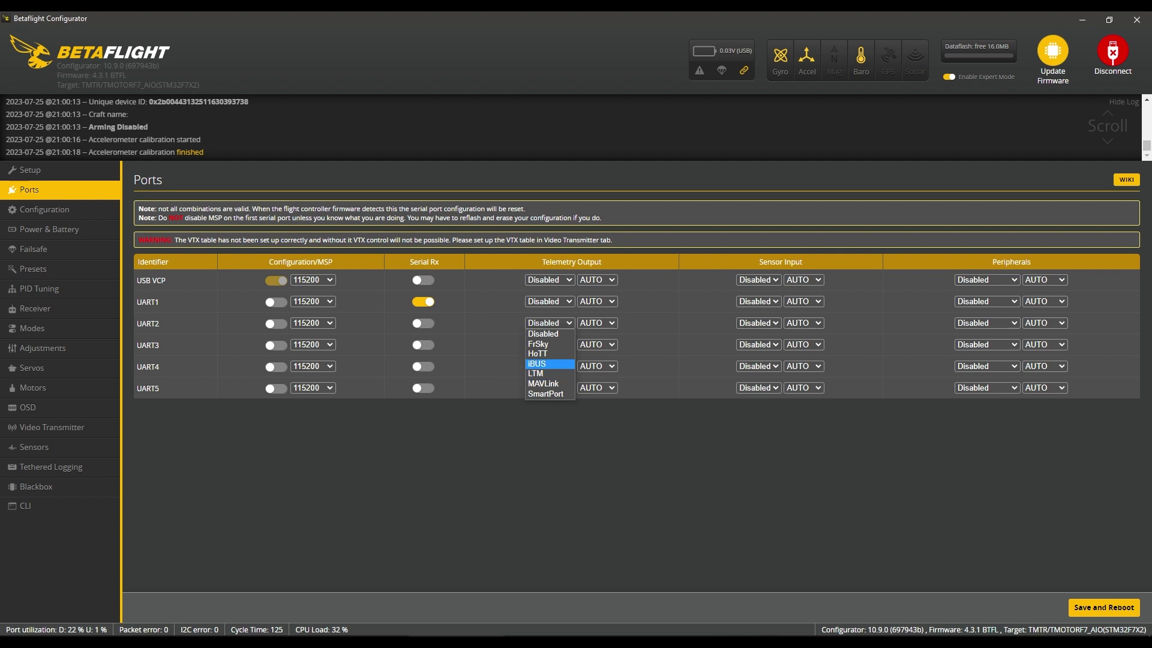
{"action": "left_click", "coordinate": [759, 324]}
{"action": "left_click", "coordinate": [754, 354]}
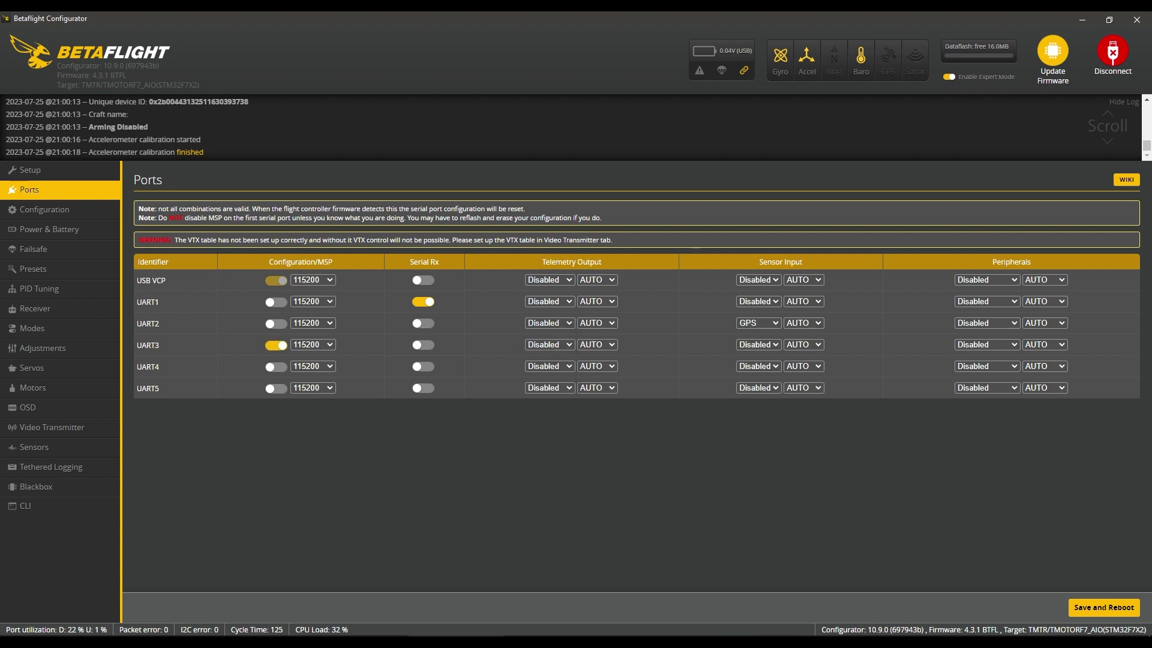
{"action": "left_click", "coordinate": [1104, 608]}
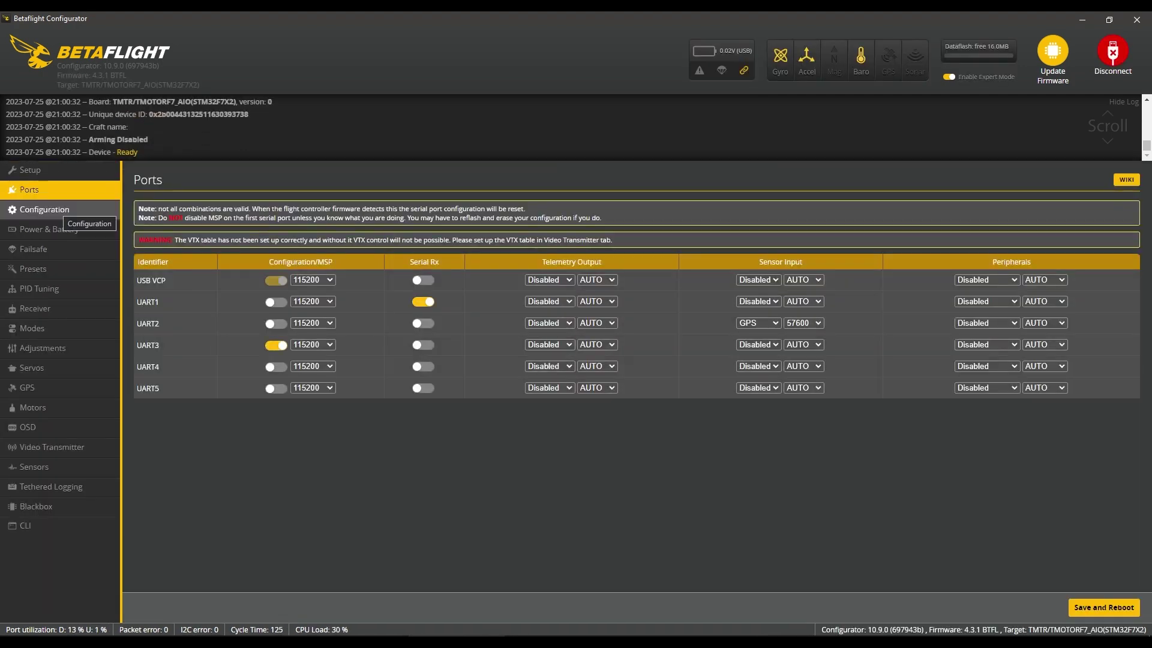
- Set the PID loop frequency to 4.00 kHz in the system configuration
{"action": "left_click", "coordinate": [44, 210]}
{"action": "left_click", "coordinate": [168, 310]}
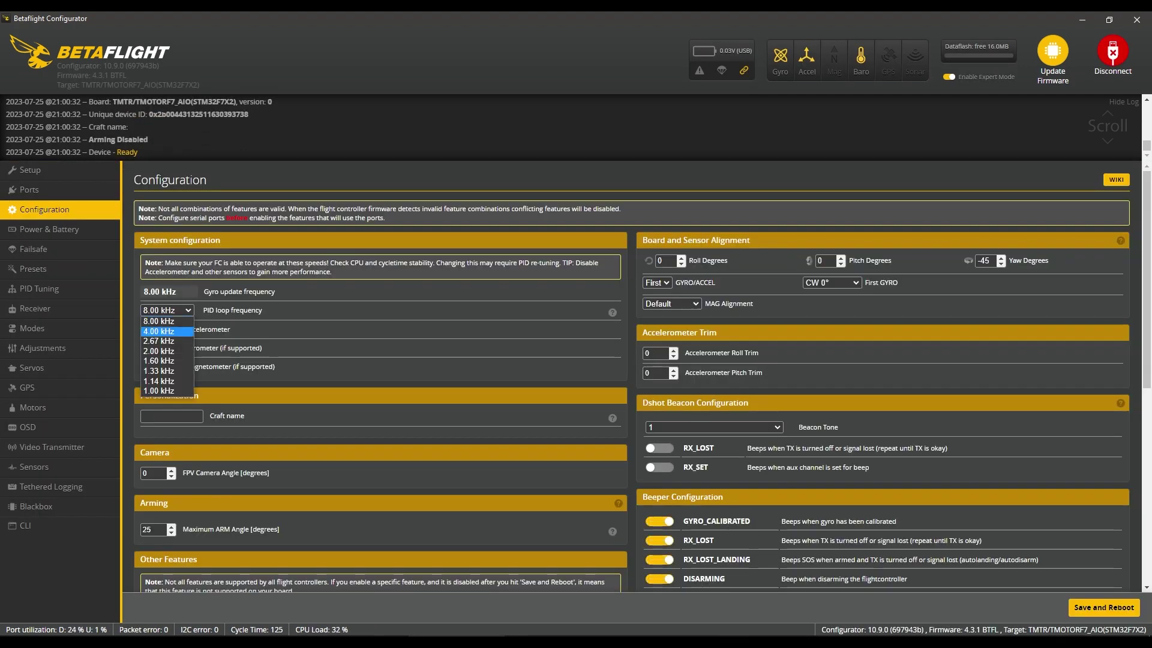
{"action": "left_click", "coordinate": [162, 331]}
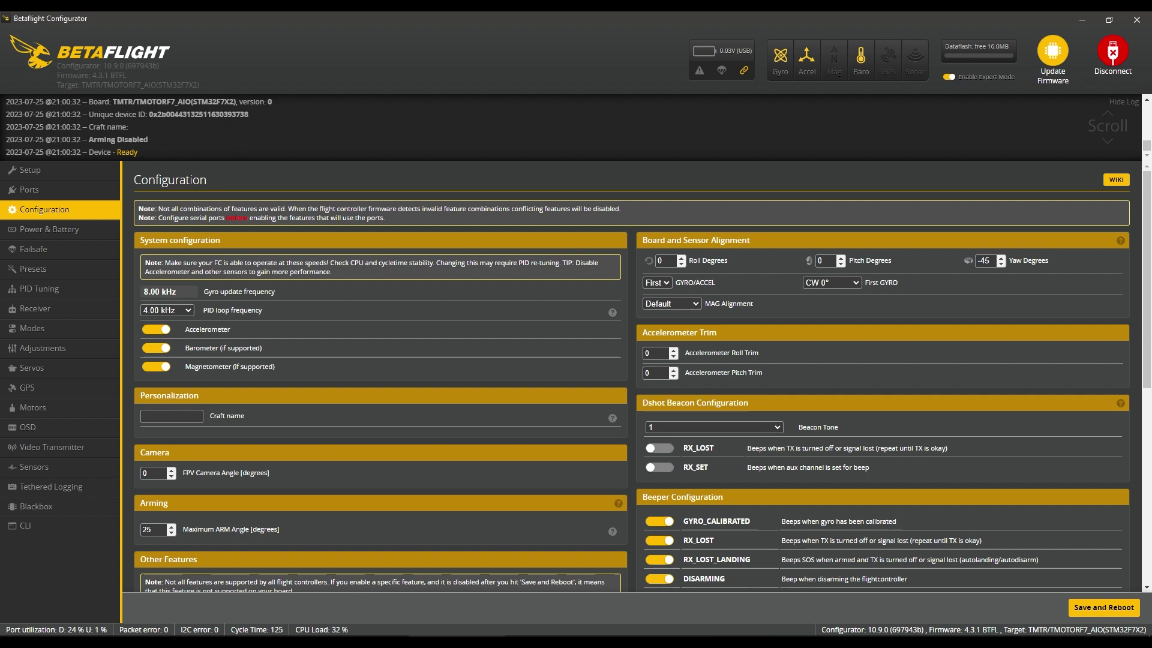
- Name the craft ODDITY 2.5 and set the maximum arm angle to 180 degrees
{"action": "left_click", "coordinate": [172, 416]}
{"action": "type", "text": "ODDITY 2.5"}
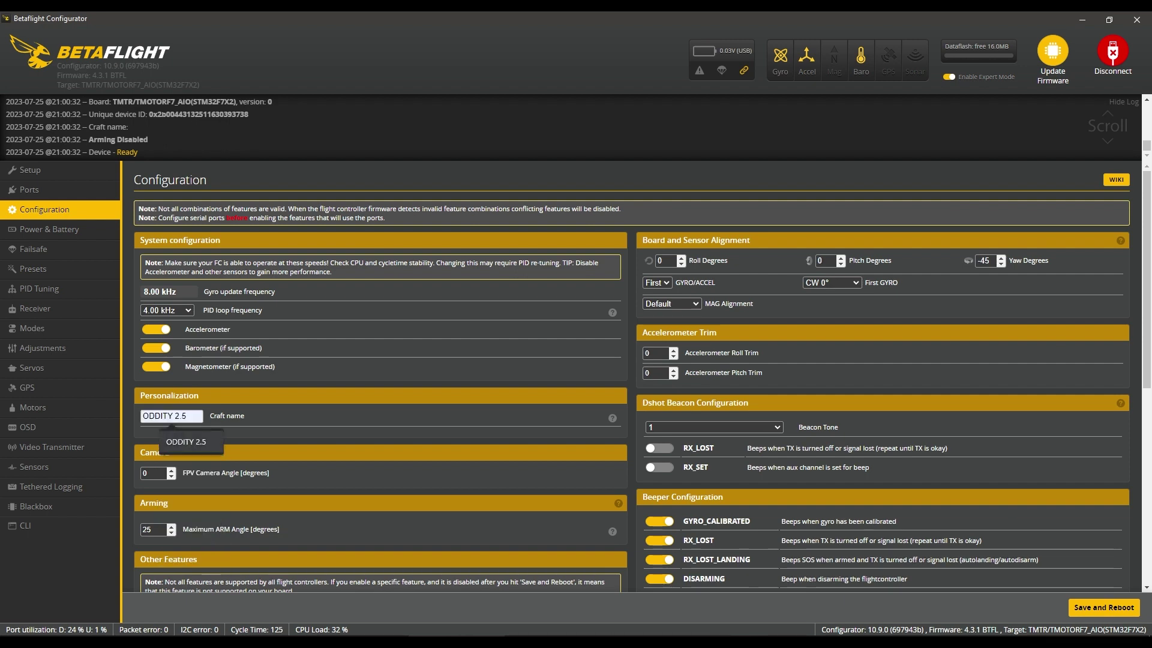
{"action": "left_click", "coordinate": [186, 440]}
{"action": "key", "text": "BackSpace"}
{"action": "key", "text": "BackSpace"}
{"action": "type", "text": "180"}
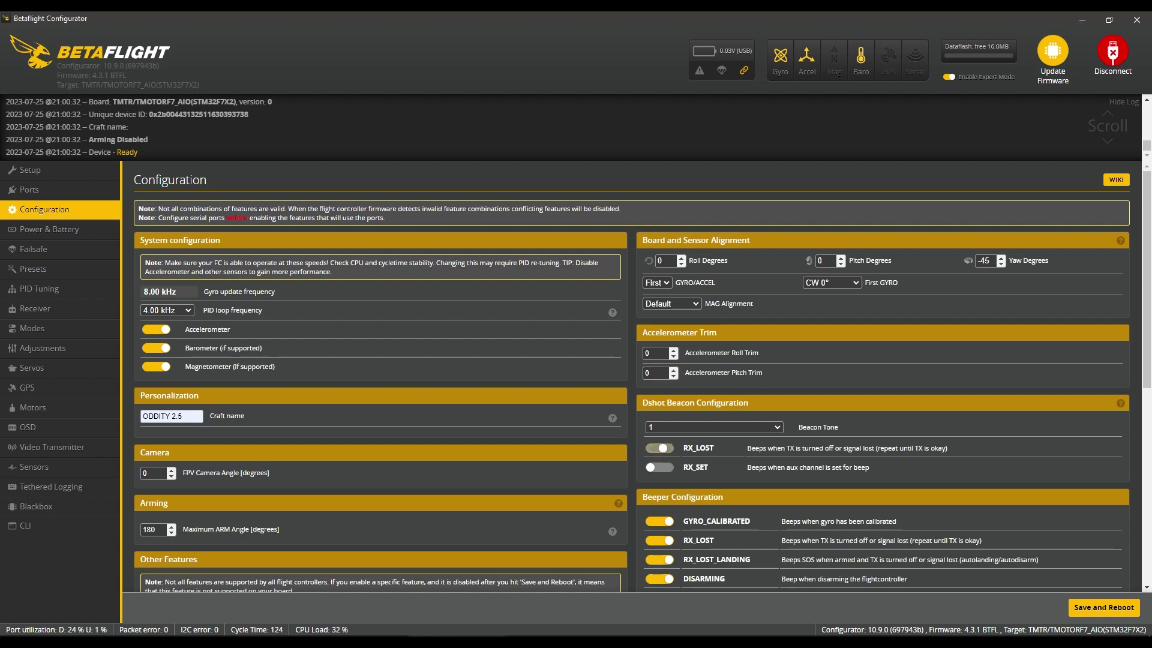
- Set the GPS protocol to UBLOX, enable Auto Baud, Use Galileo and Set Home Point Once, and set ground assistance to Auto-detect
{"action": "scroll", "coordinate": [630, 375], "scroll_direction": "down", "scroll_amount": 5}
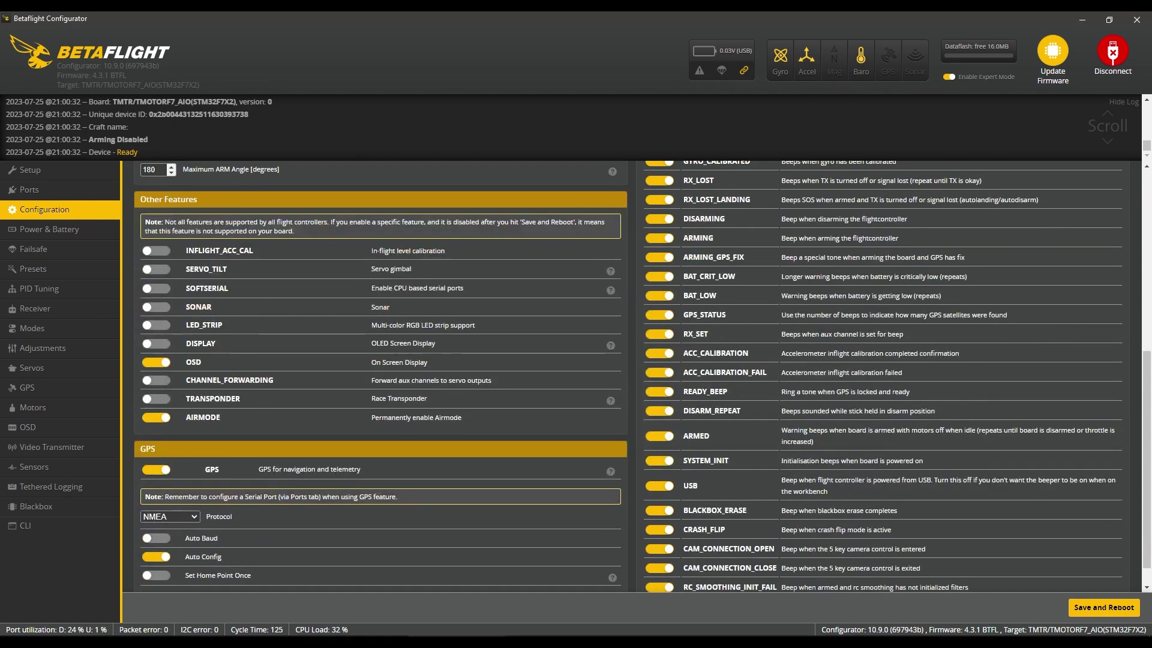
{"action": "left_click", "coordinate": [156, 538]}
{"action": "scroll", "coordinate": [156, 538], "scroll_direction": "down", "scroll_amount": 1}
{"action": "left_click", "coordinate": [170, 489]}
{"action": "left_click", "coordinate": [158, 510]}
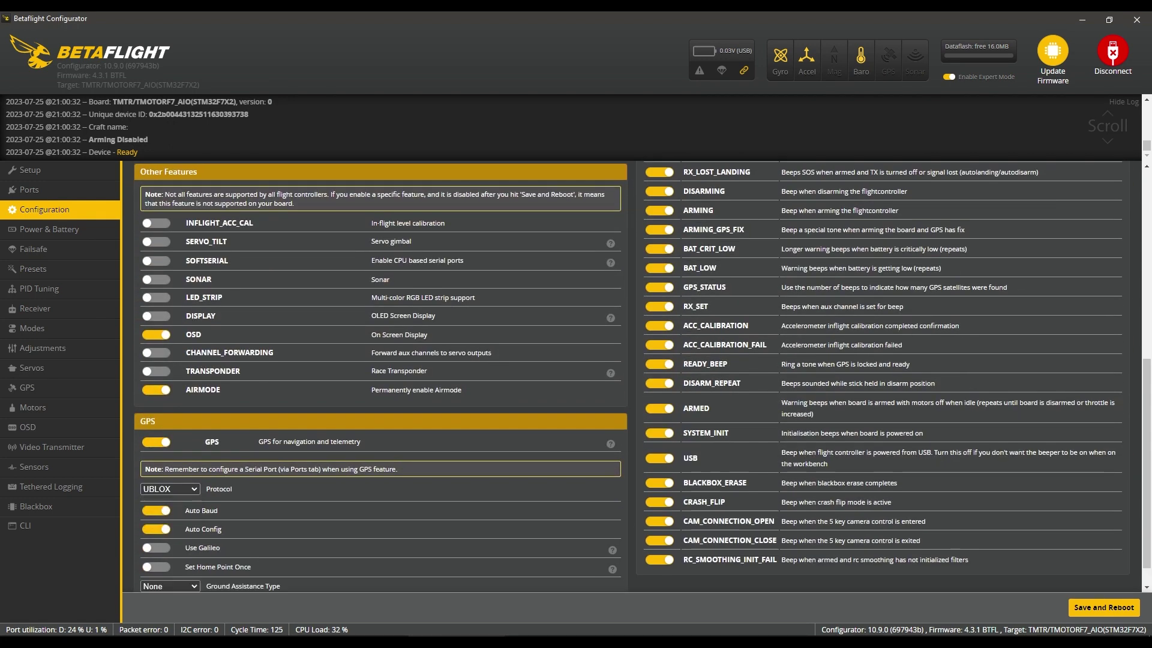
{"action": "left_click", "coordinate": [157, 548]}
{"action": "left_click", "coordinate": [169, 586]}
{"action": "left_click", "coordinate": [162, 524]}
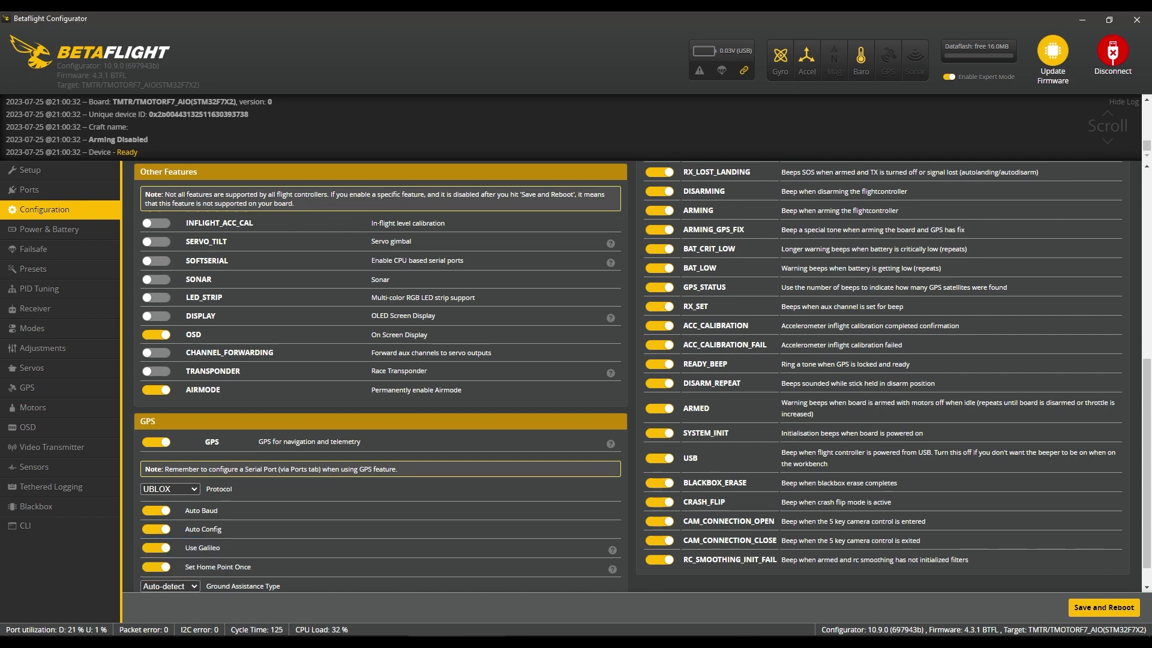
{"action": "scroll", "coordinate": [643, 378], "scroll_direction": "down", "scroll_amount": 1}
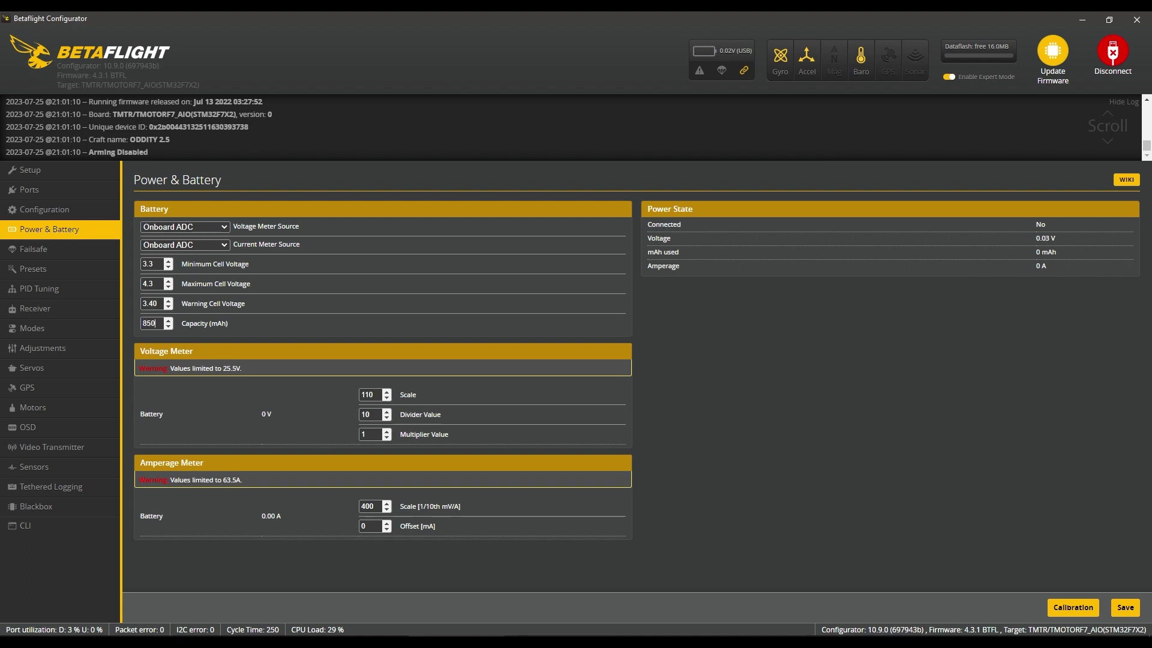
- Save the power and battery settings with a 3.4 V warning cell voltage and 850 mAh capacity
{"action": "left_click", "coordinate": [1126, 608]}
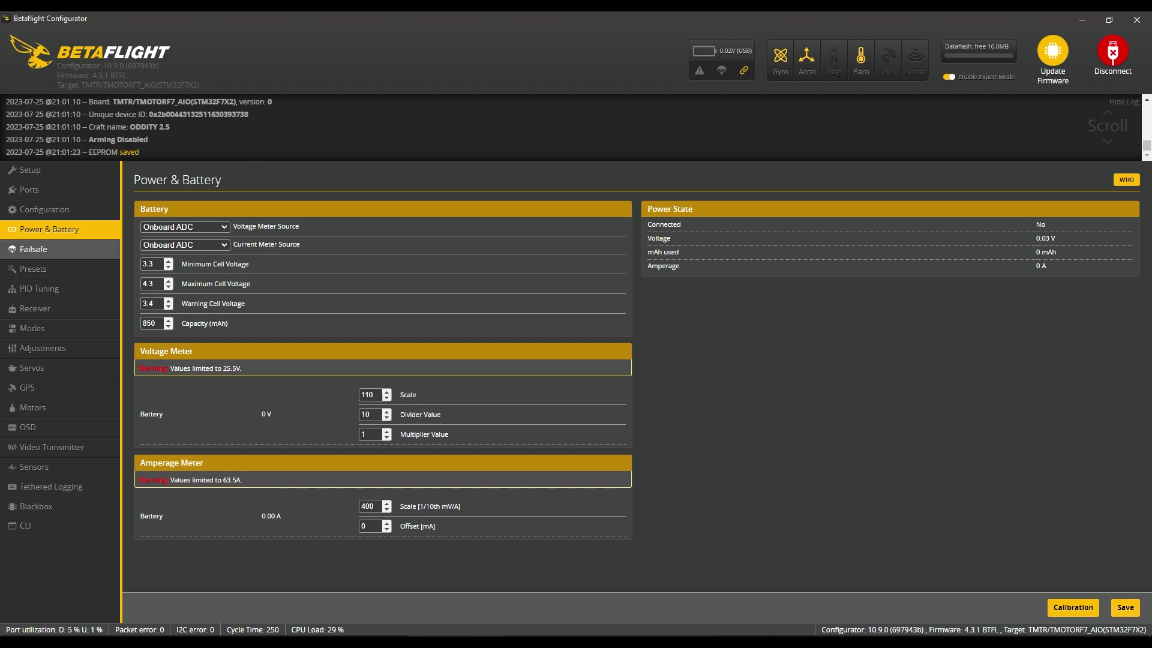
- Set the receiver mode to Serial (via UART) with CRSF as the serial provider, and enable telemetry output
{"action": "left_click", "coordinate": [35, 309]}
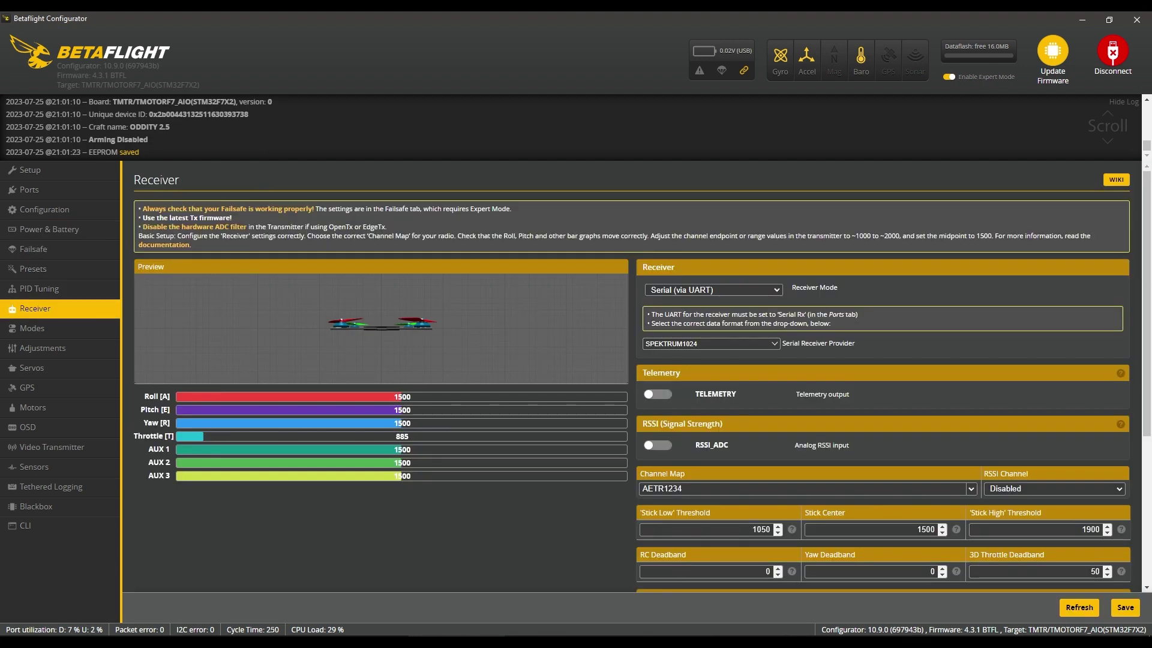
{"action": "left_click", "coordinate": [713, 290]}
{"action": "left_click", "coordinate": [708, 340]}
{"action": "left_click", "coordinate": [711, 343]}
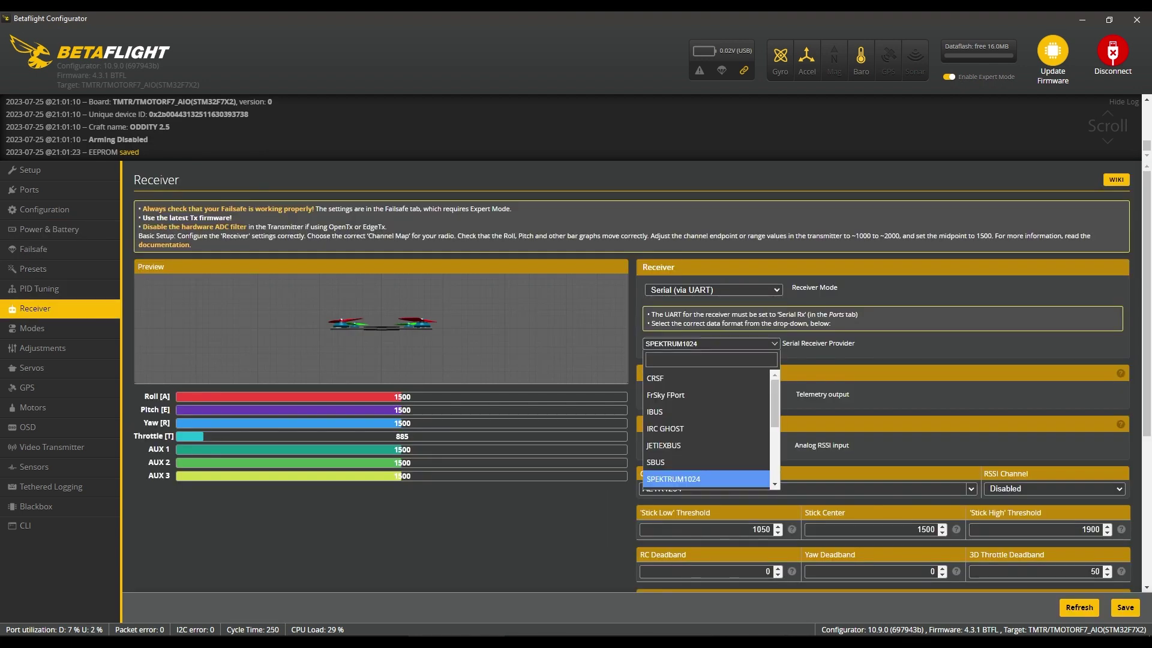
{"action": "left_click", "coordinate": [690, 378]}
{"action": "scroll", "coordinate": [642, 396], "scroll_direction": "down", "scroll_amount": 4}
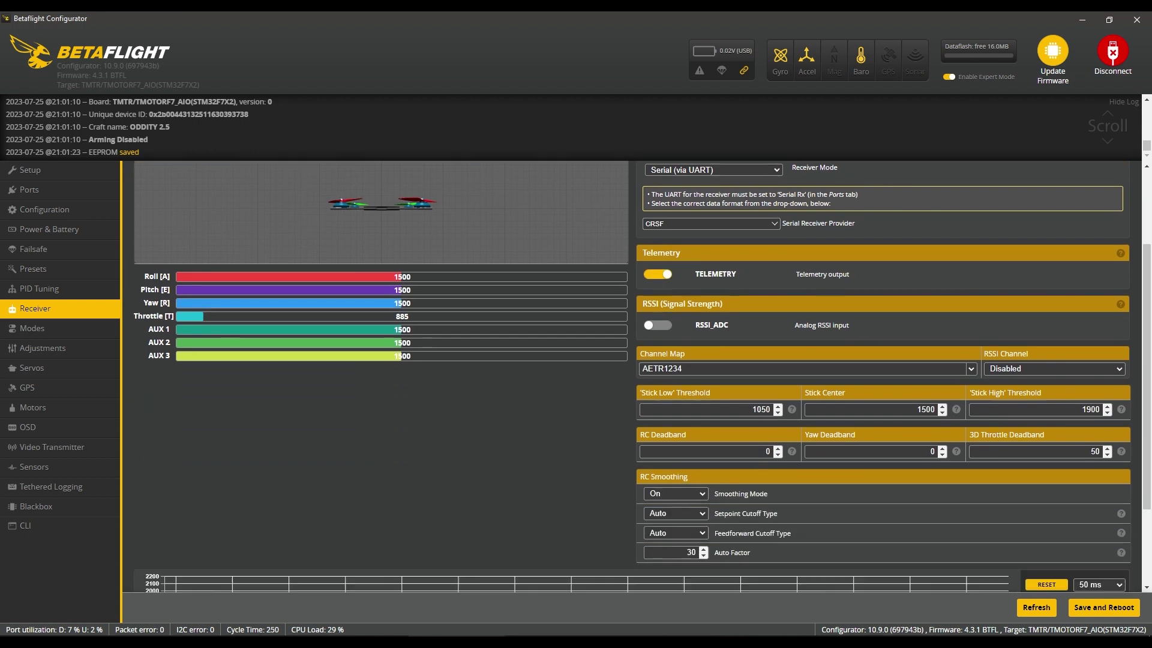
- Set the Stick Low threshold to 1005 and Stick High threshold to 1995, and save the receiver settings with a reboot
{"action": "type", "text": "05"}
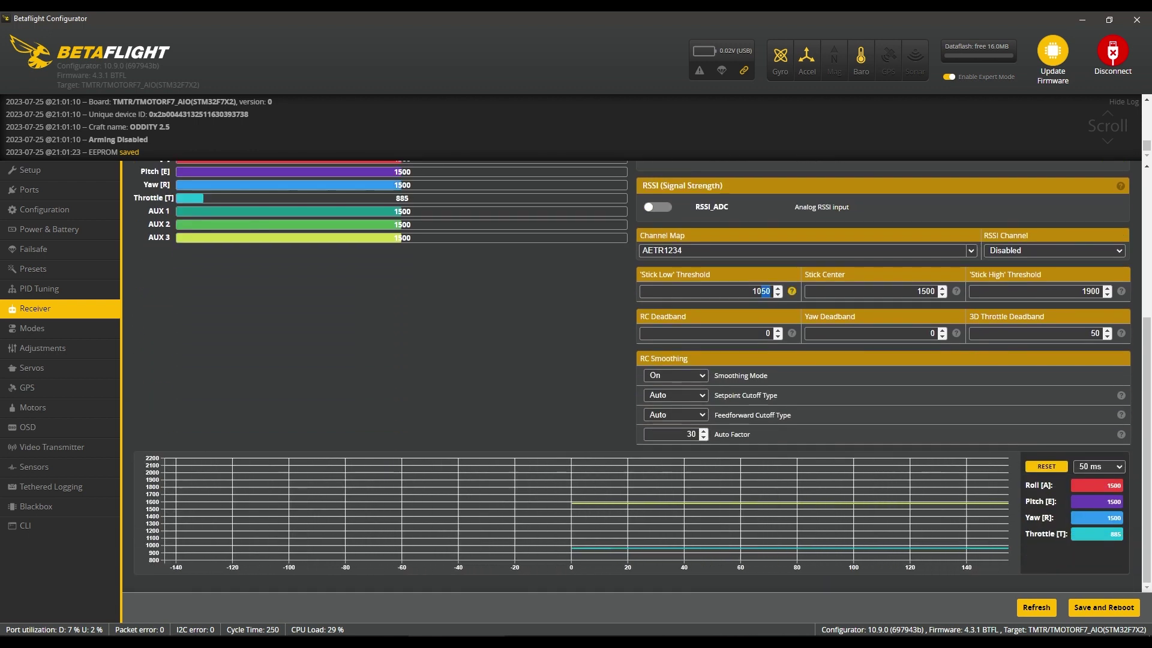
{"action": "left_click_drag", "start_coordinate": [1101, 292], "coordinate": [1090, 291]}
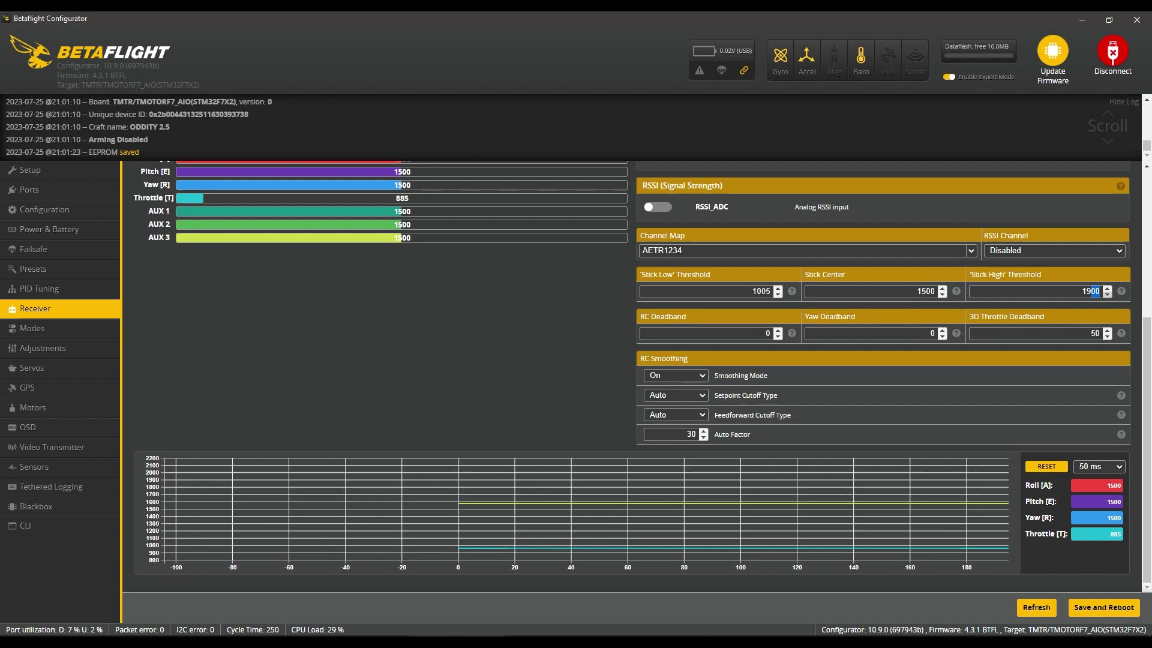
{"action": "type", "text": "95"}
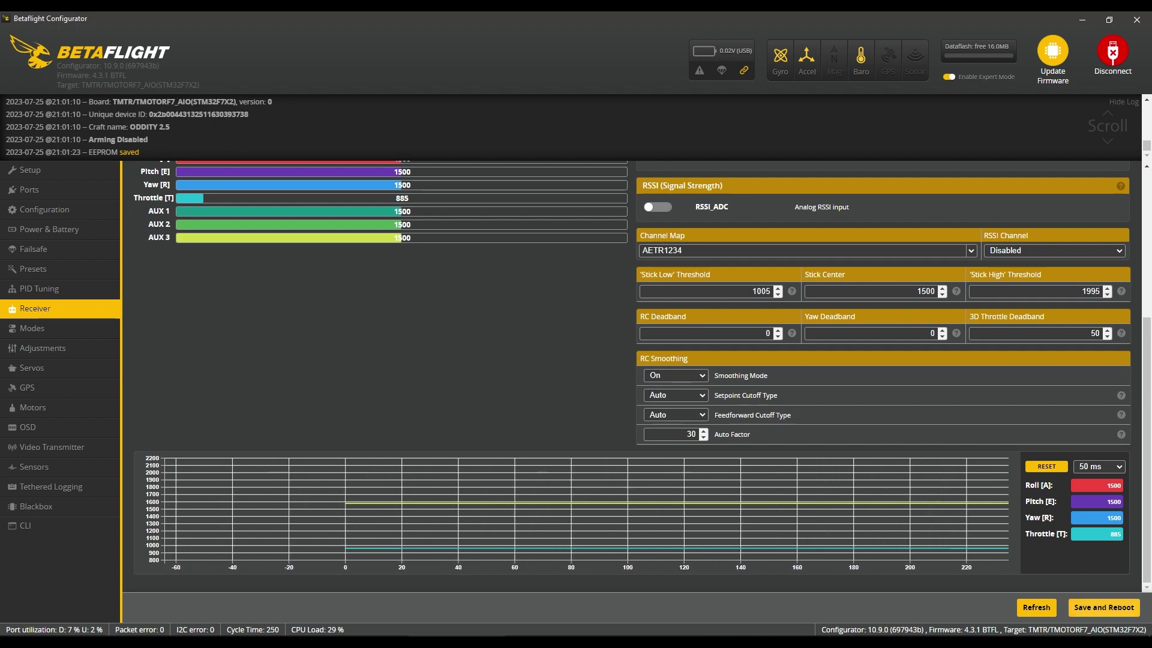
{"action": "left_click", "coordinate": [1104, 607]}
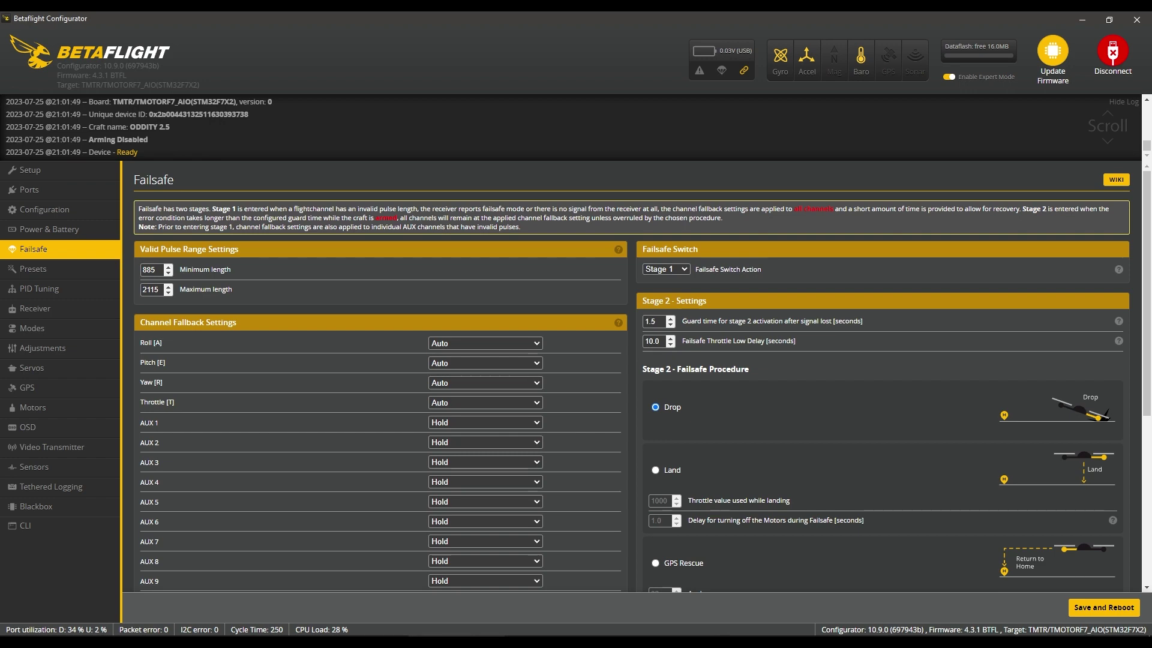
- Change the failsafe channel fallback for AUX 4 to Set with a value of 2000
{"action": "left_click", "coordinate": [485, 482]}
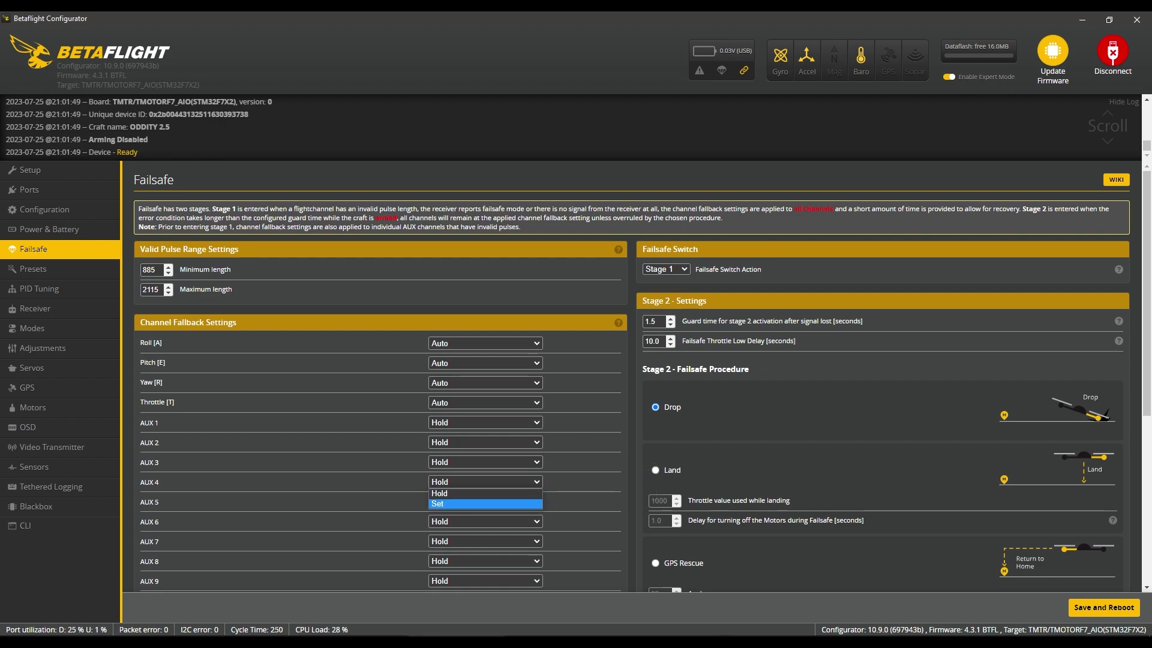
{"action": "left_click", "coordinate": [486, 504]}
{"action": "double_click", "coordinate": [599, 482]}
- Choose GPS Rescue as the stage 2 failsafe with angle 45, ground speed 5.00 and ascend rate 1.00, and save with a reboot
{"action": "scroll", "coordinate": [655, 383], "scroll_direction": "down", "scroll_amount": 3}
{"action": "left_click", "coordinate": [655, 383]}
{"action": "double_click", "coordinate": [656, 414]}
{"action": "type", "text": "45"}
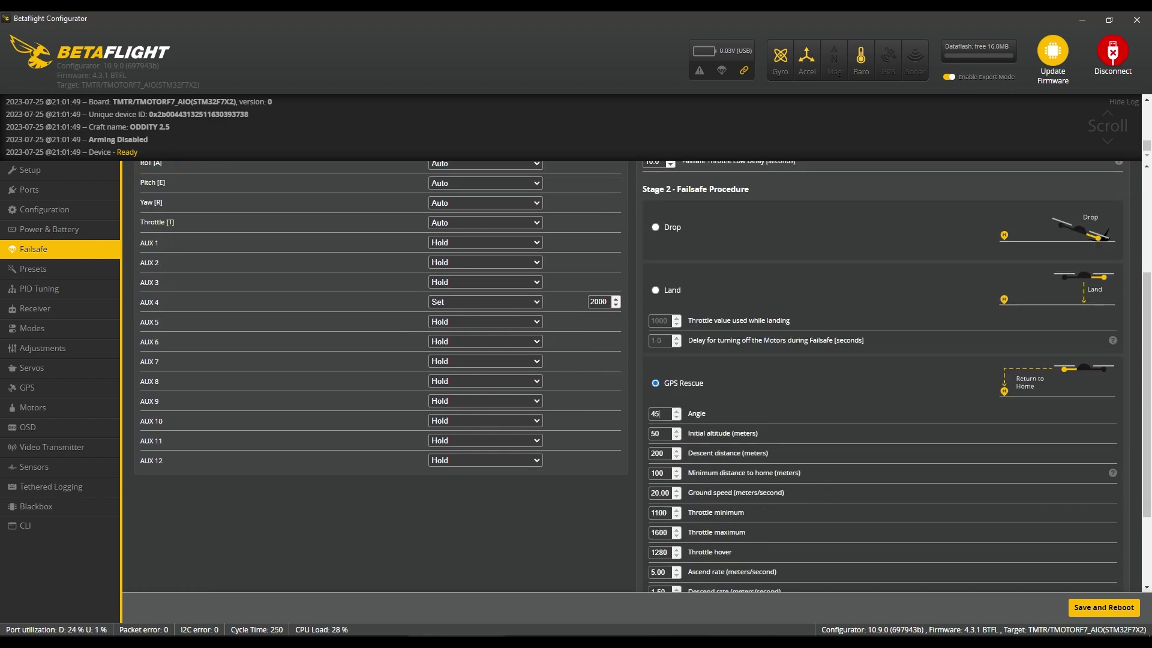
{"action": "scroll", "coordinate": [652, 493], "scroll_direction": "down", "scroll_amount": 2}
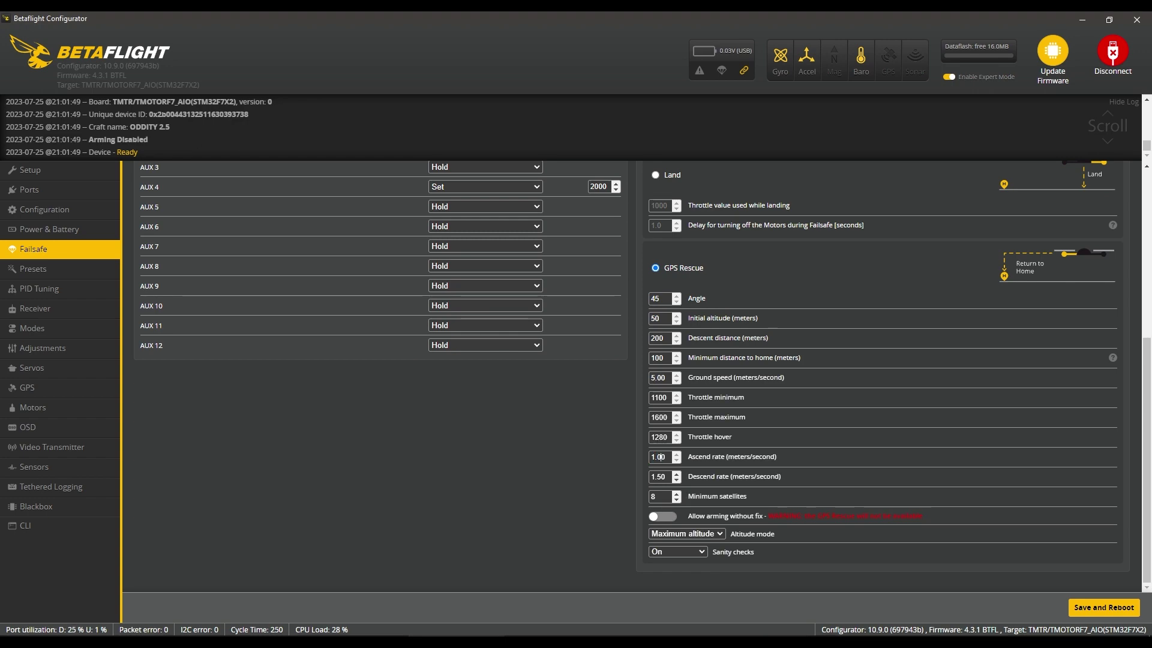
{"action": "left_click", "coordinate": [1104, 607]}
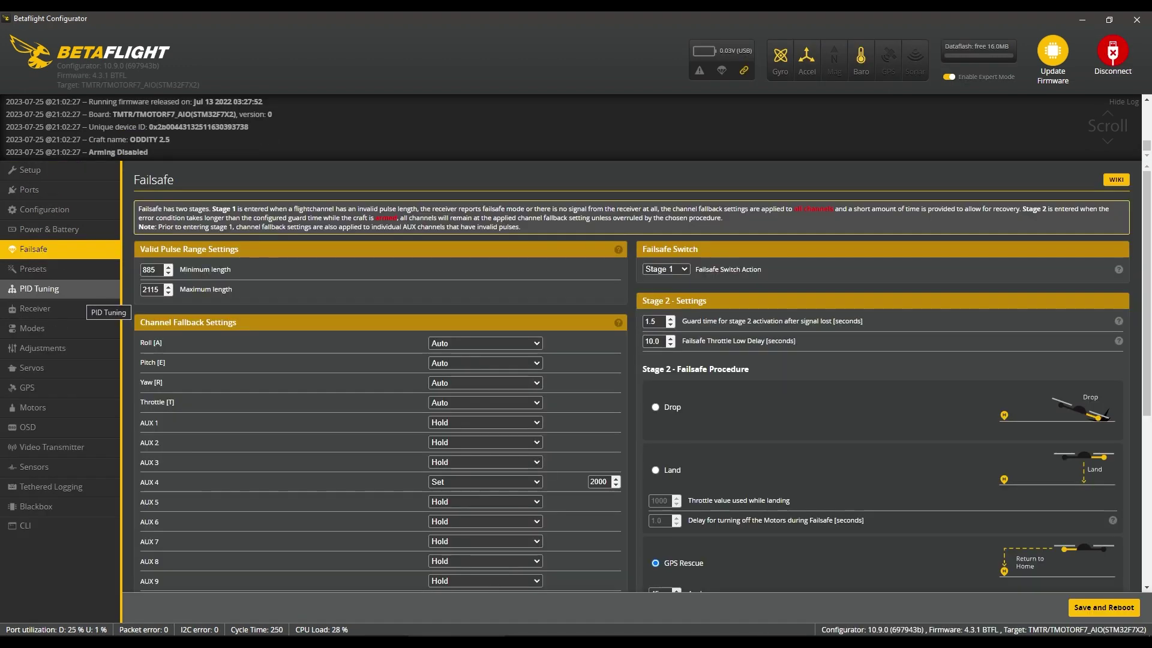
- Add ranges to the ARM, ANGLE, GPS RESCUE, BEEPER, FLIP OVER AFTER CRASH and PREARM modes, and hide unused modes
{"action": "left_click", "coordinate": [33, 328]}
{"action": "scroll", "coordinate": [190, 390], "scroll_direction": "down", "scroll_amount": 5}
{"action": "scroll", "coordinate": [630, 376], "scroll_direction": "down", "scroll_amount": 10}
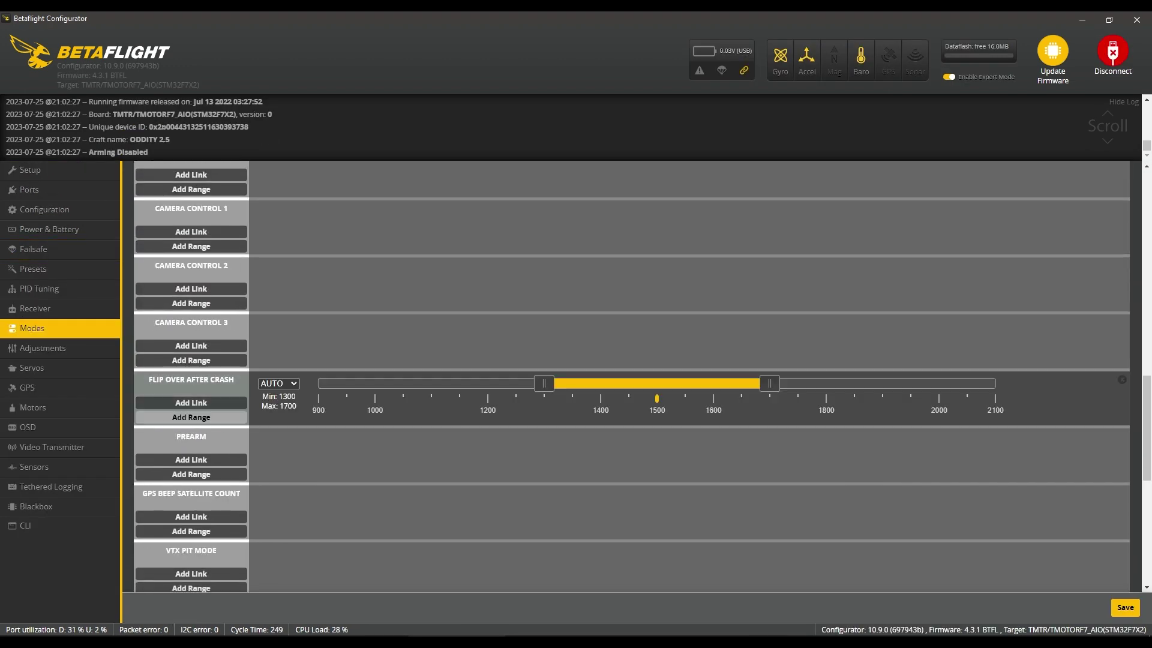
{"action": "scroll", "coordinate": [630, 376], "scroll_direction": "down", "scroll_amount": 6}
{"action": "scroll", "coordinate": [630, 377], "scroll_direction": "up", "scroll_amount": 20}
{"action": "left_click", "coordinate": [150, 288]}
- Assign the ARM mode to AUX 1 and set its active range to 1950–2050
{"action": "left_click", "coordinate": [278, 311]}
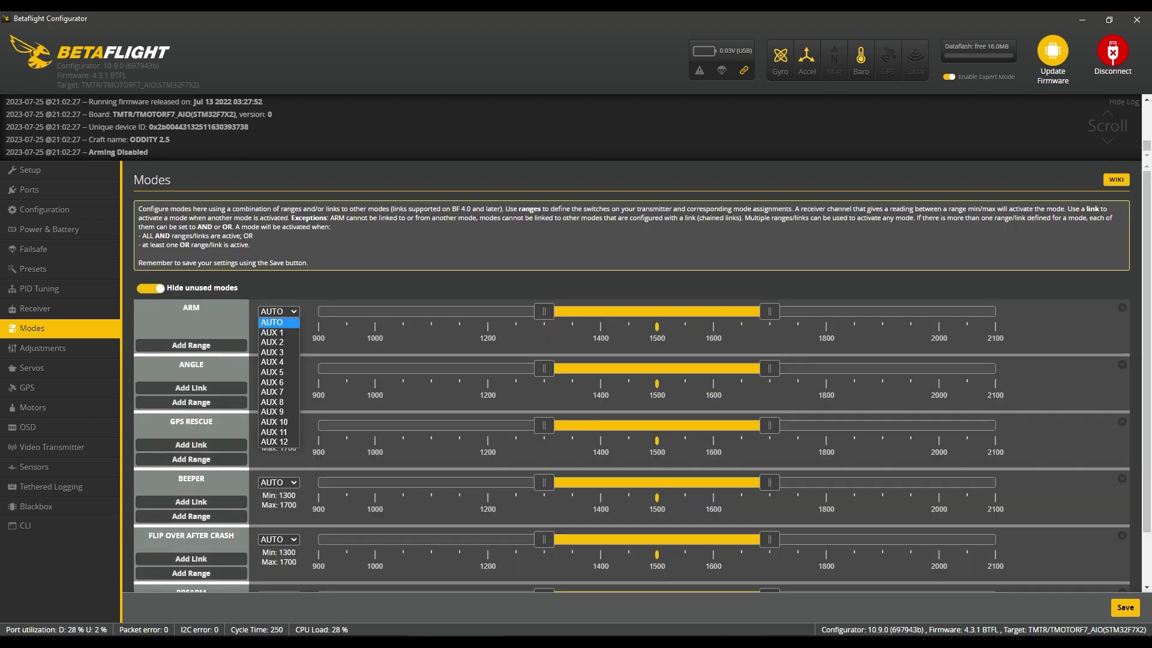
{"action": "left_click", "coordinate": [278, 332]}
{"action": "left_click_drag", "start_coordinate": [545, 312], "coordinate": [700, 312]}
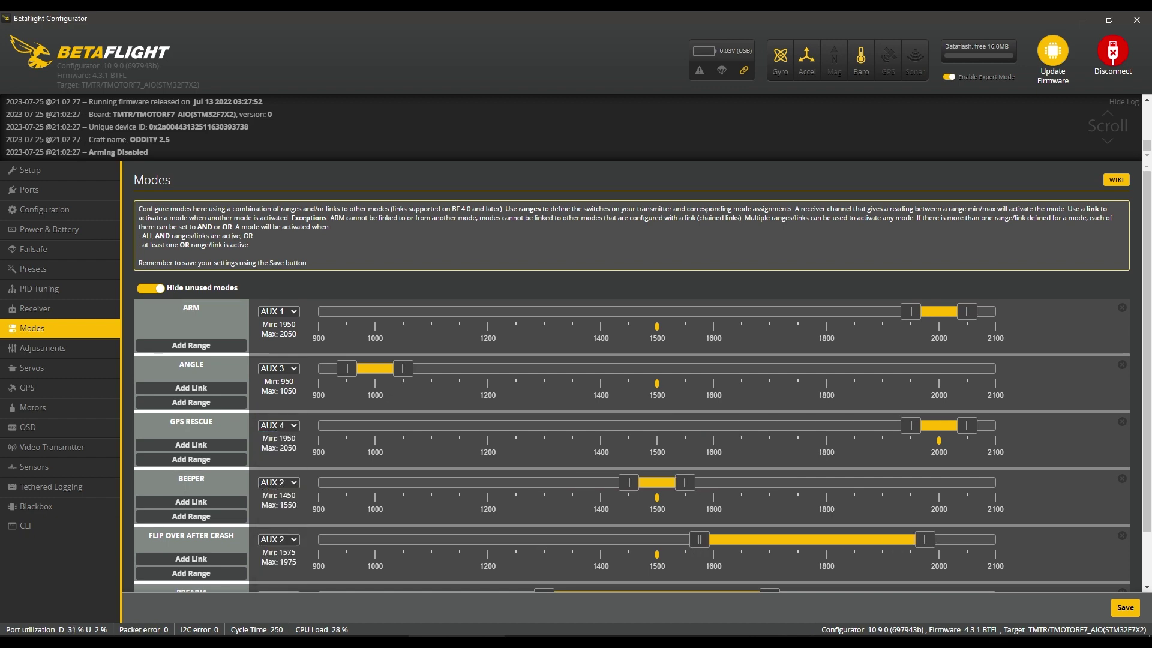
- Save the modes and add average cell voltage, GPS sats, home direction and link quality to OSD Profile 1
{"action": "scroll", "coordinate": [630, 390], "scroll_direction": "down", "scroll_amount": 2}
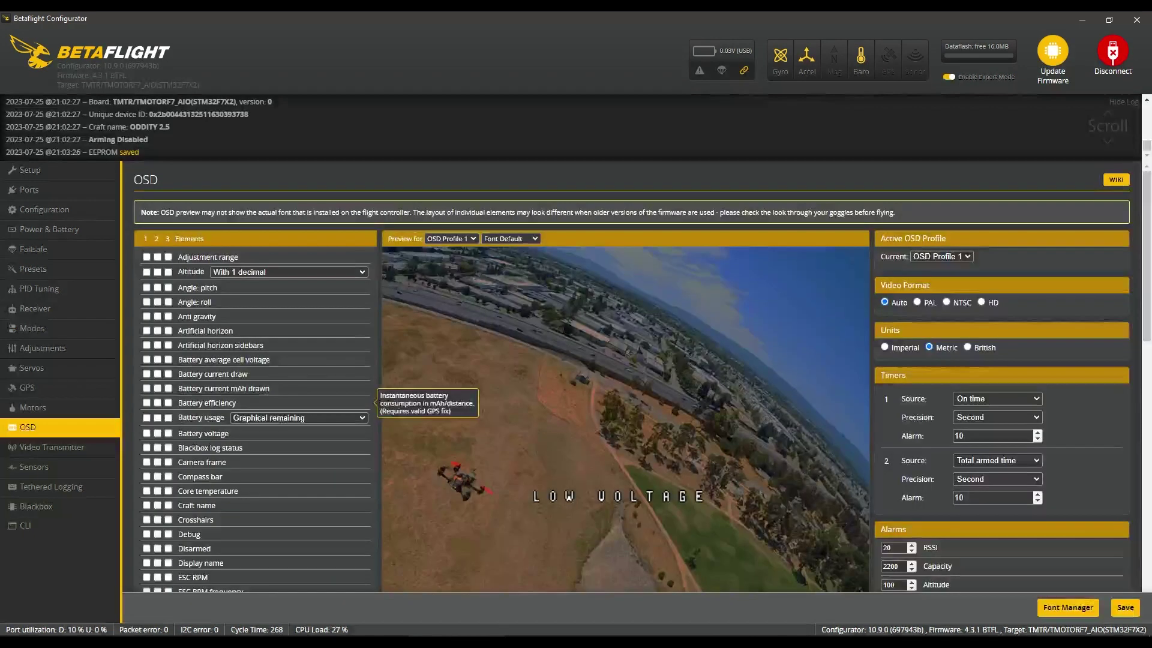
{"action": "scroll", "coordinate": [377, 402], "scroll_direction": "down", "scroll_amount": 6}
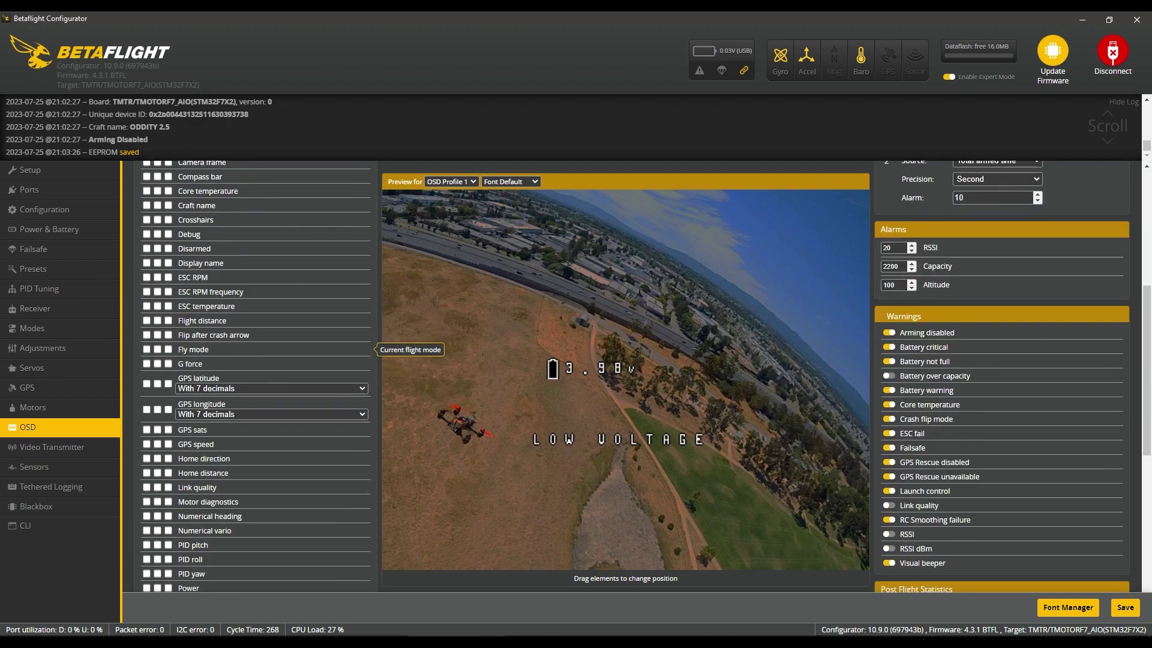
{"action": "scroll", "coordinate": [256, 372], "scroll_direction": "down", "scroll_amount": 5}
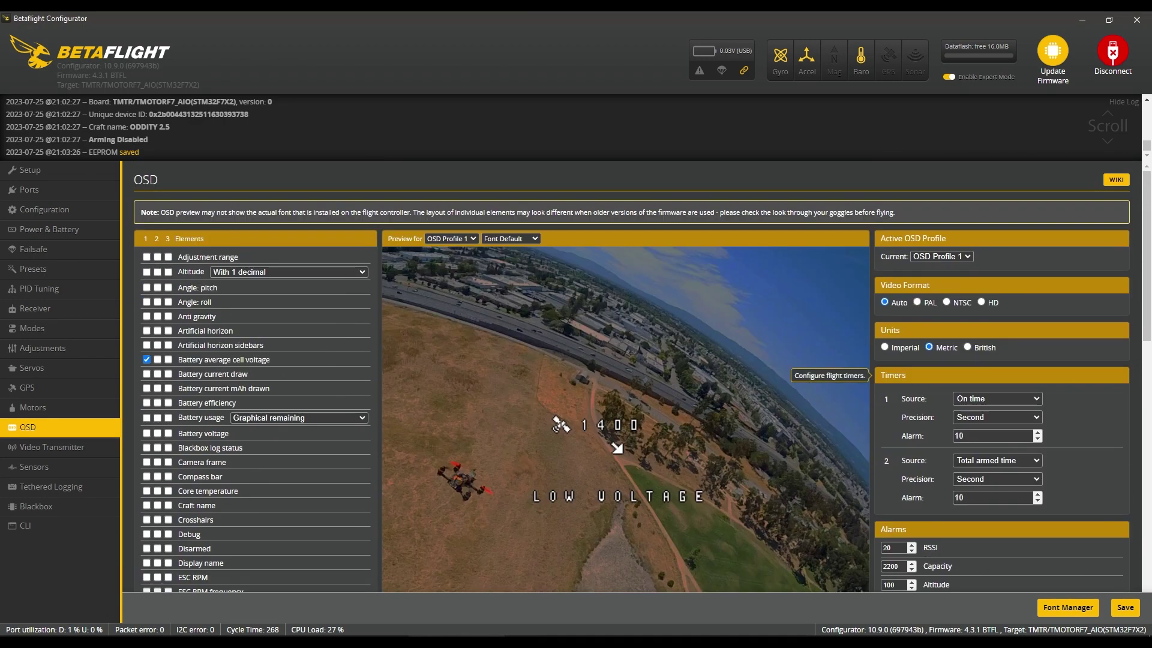
- Set the OSD video format to HD and capacity alarm to 850, disable the battery not full warning, and save
{"action": "scroll", "coordinate": [630, 372], "scroll_direction": "down", "scroll_amount": 1}
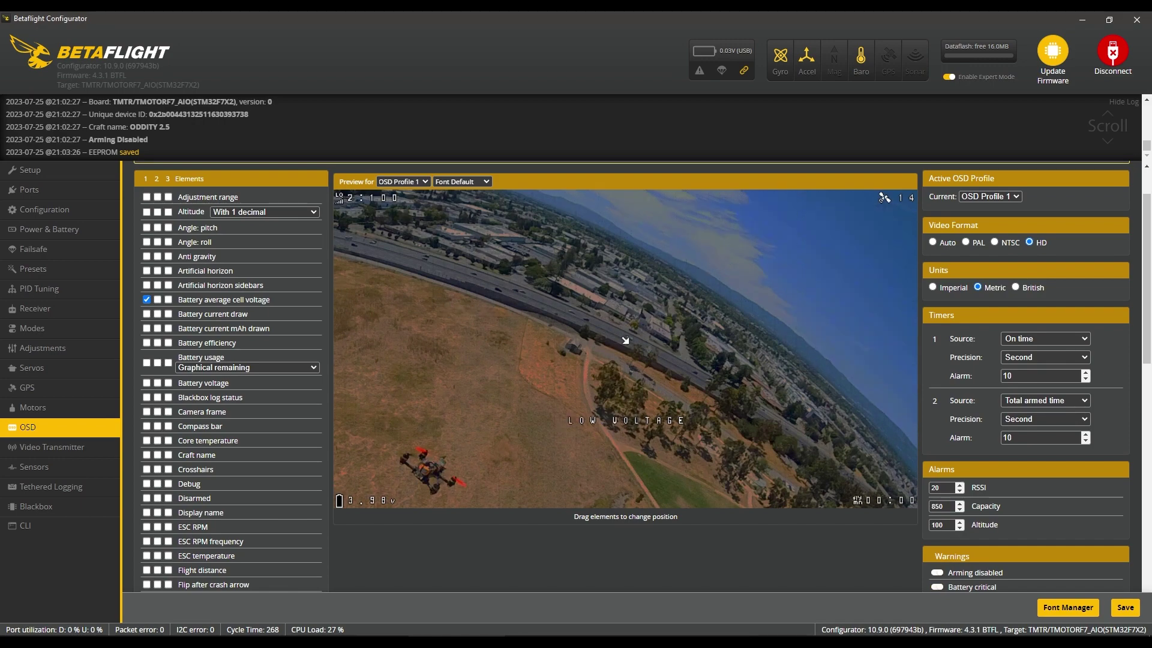
{"action": "scroll", "coordinate": [972, 483], "scroll_direction": "down", "scroll_amount": 8}
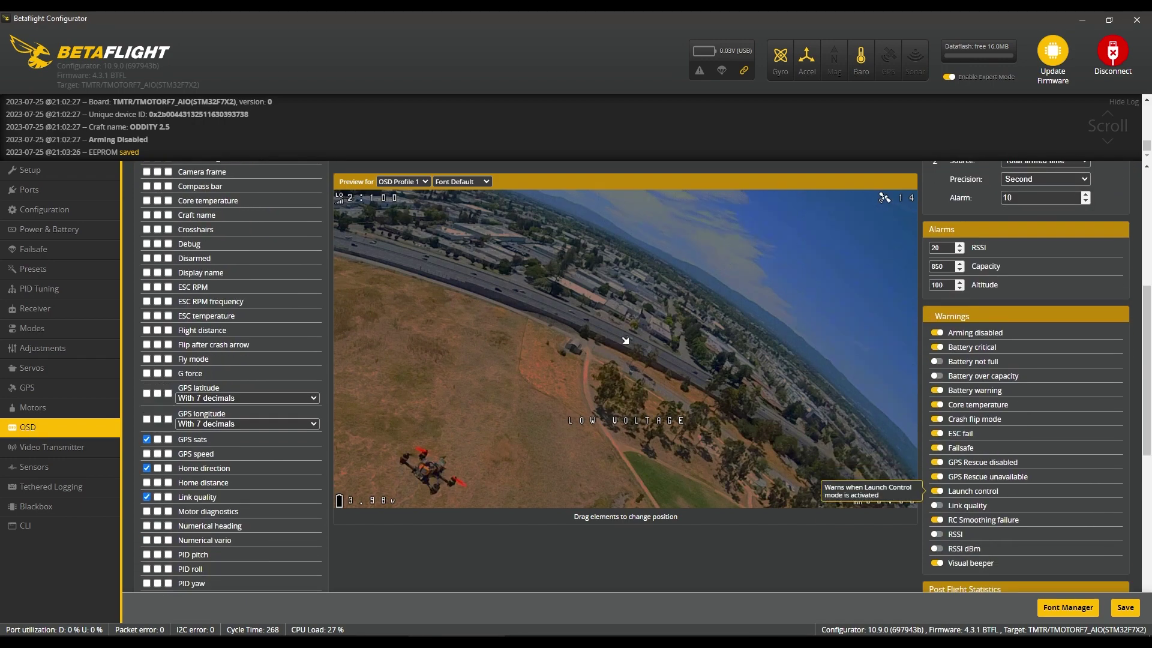
{"action": "left_click", "coordinate": [1125, 607]}
- Set the Blackbox debug mode to GYRO_SCALED and save with a reboot
{"action": "left_click", "coordinate": [36, 507]}
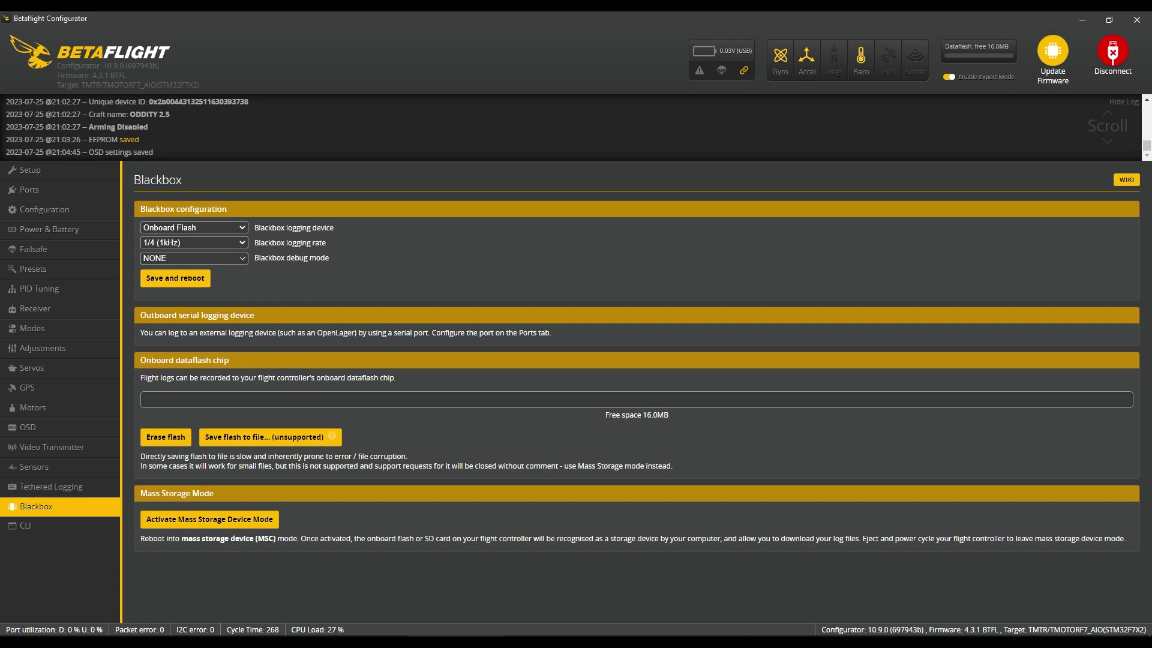
{"action": "left_click", "coordinate": [194, 258]}
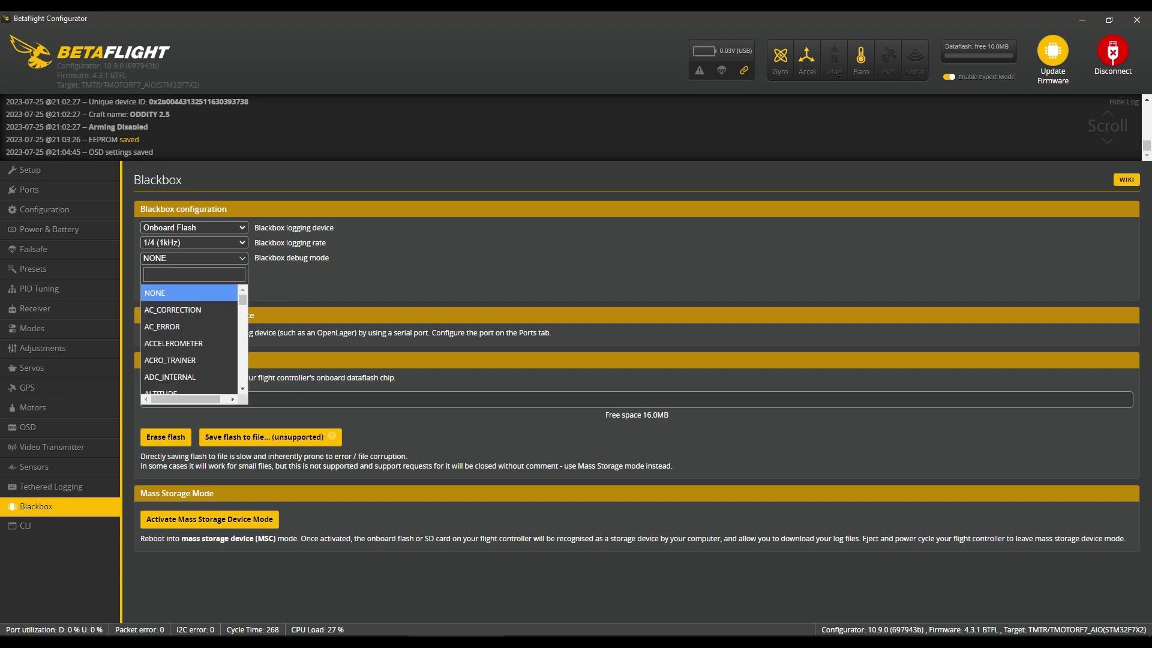
{"action": "type", "text": "gyr"}
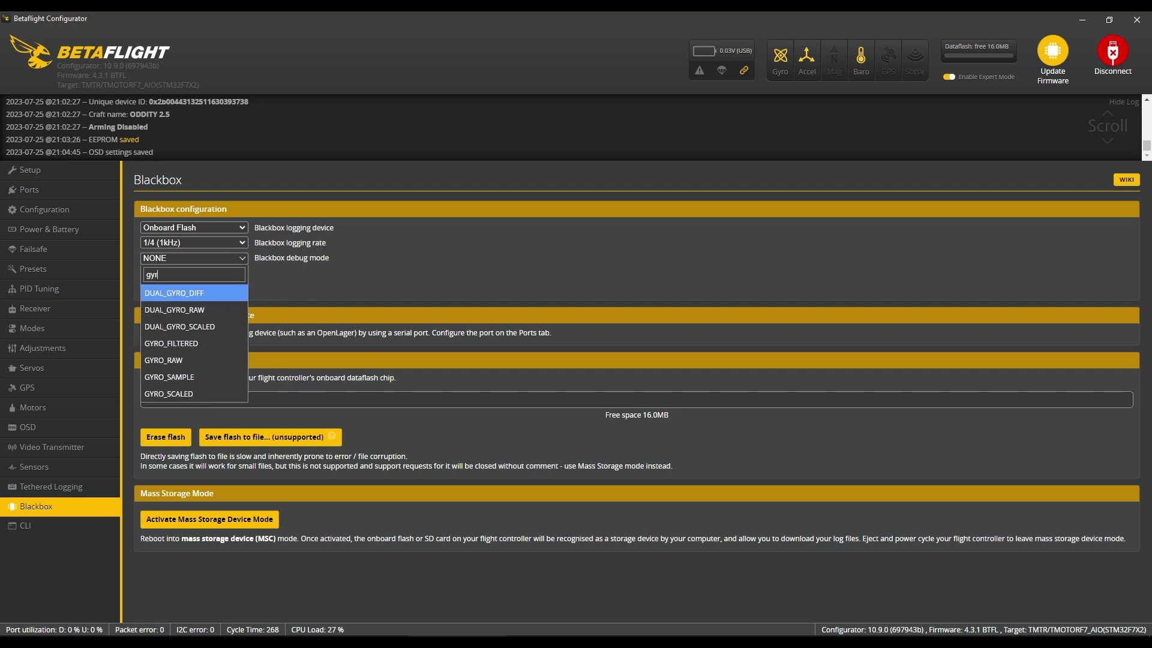
{"action": "type", "text": "o"}
{"action": "left_click", "coordinate": [168, 393]}
{"action": "left_click", "coordinate": [175, 278]}
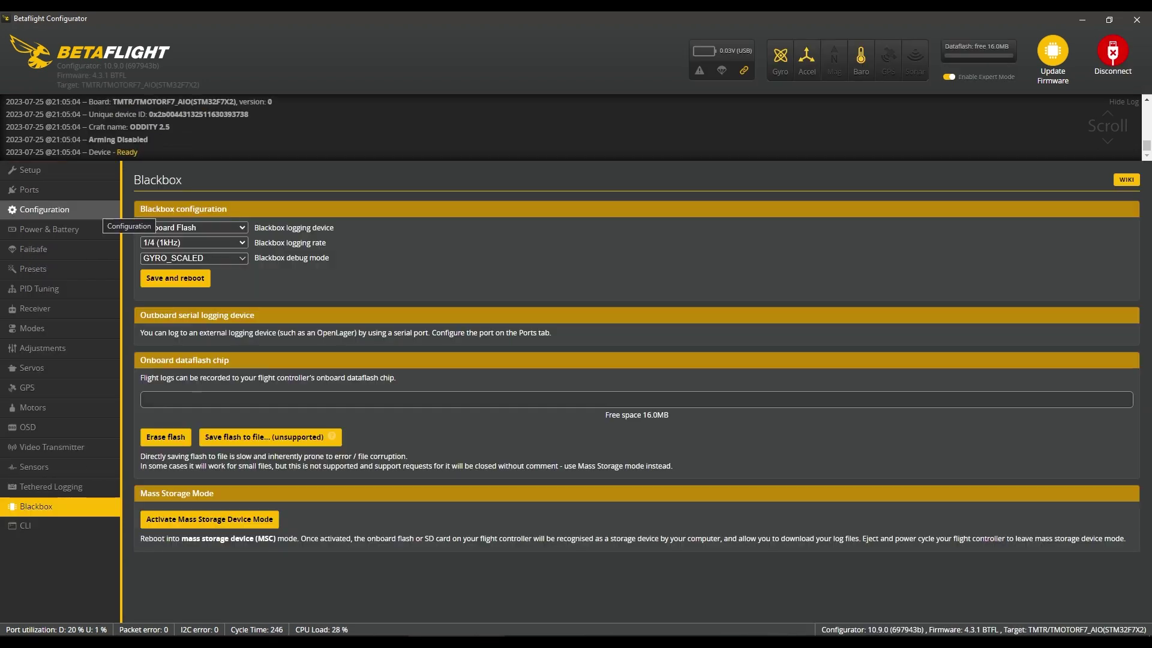
- Select PID Profile 3 and set the roll, pitch and yaw center sensitivity of Rateprofile 1 to 10 with Actual rates
{"action": "left_click", "coordinate": [90, 289]}
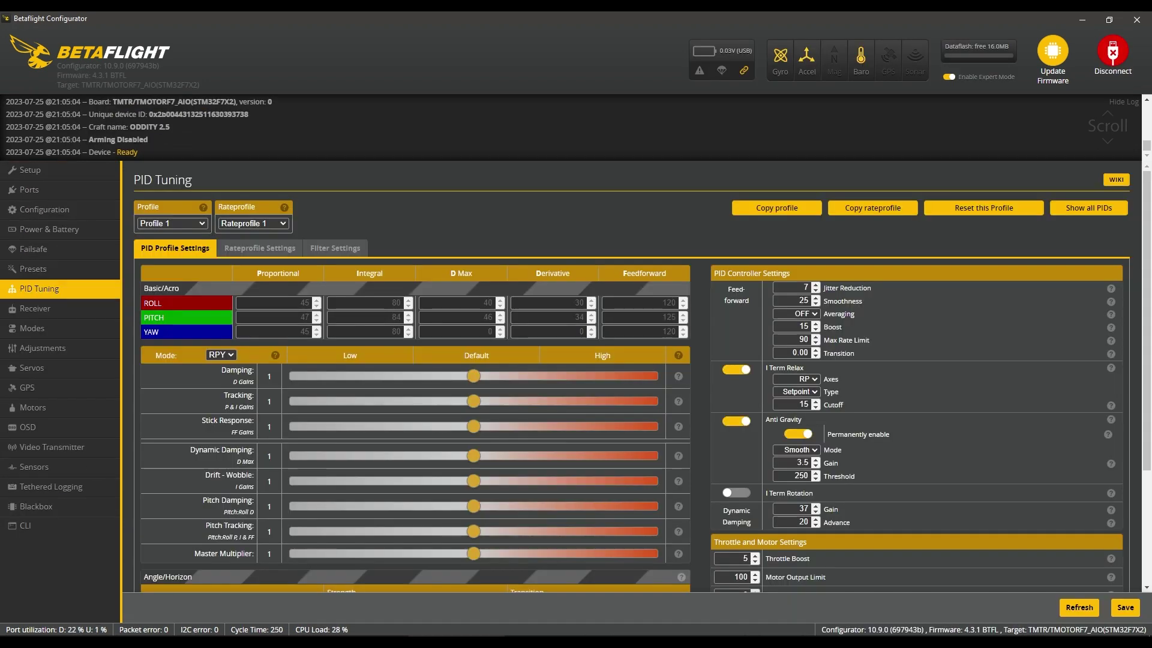
{"action": "scroll", "coordinate": [630, 372], "scroll_direction": "down", "scroll_amount": 3}
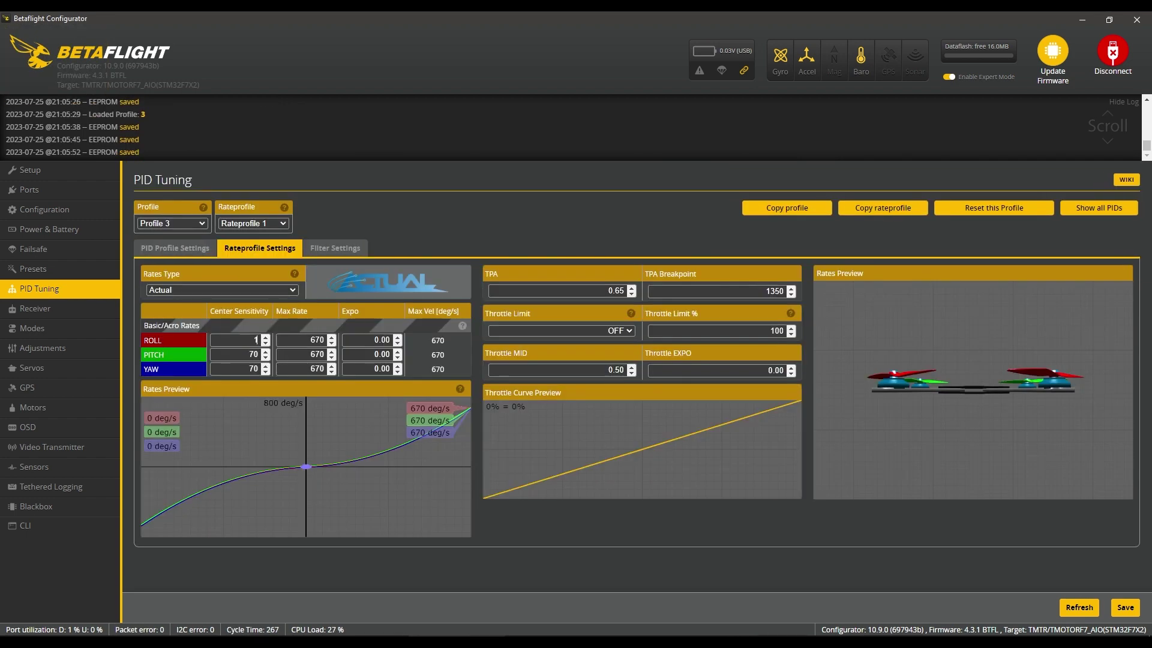
{"action": "type", "text": "0"}
{"action": "key", "text": "Tab"}
{"action": "type", "text": "10"}
{"action": "key", "text": "Tab"}
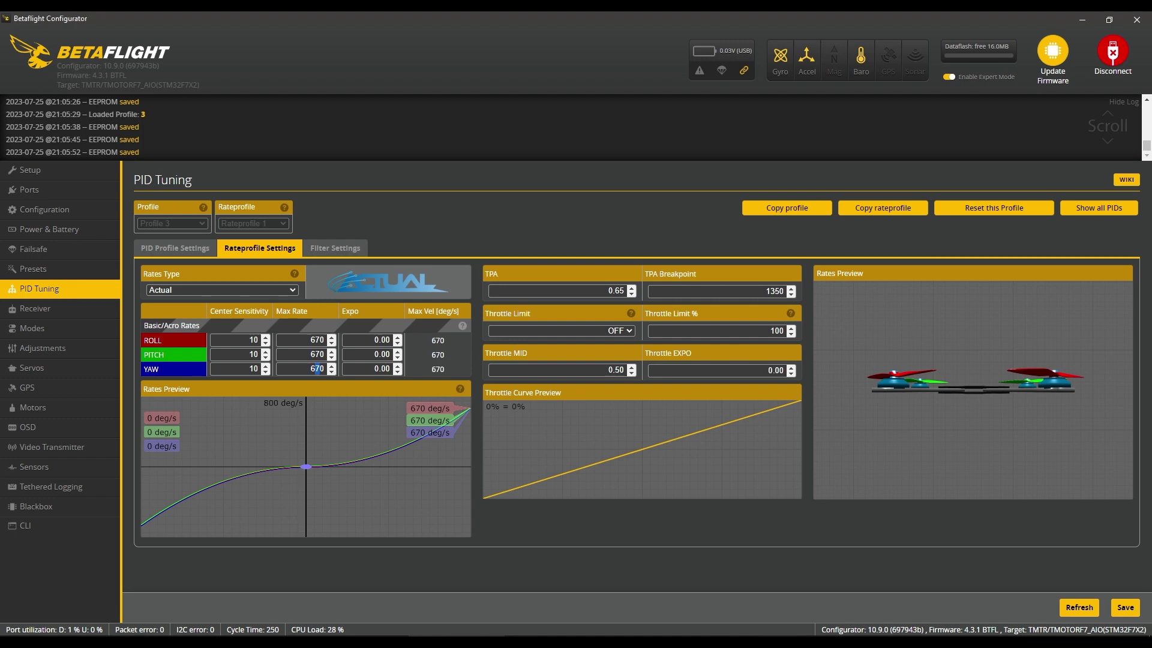
- Change the max rate and set the expo to 0.3 in Rateprofile 1, and save the tuning
{"action": "type", "text": "3"}
{"action": "key", "text": "Tab"}
{"action": "type", "text": "0.3"}
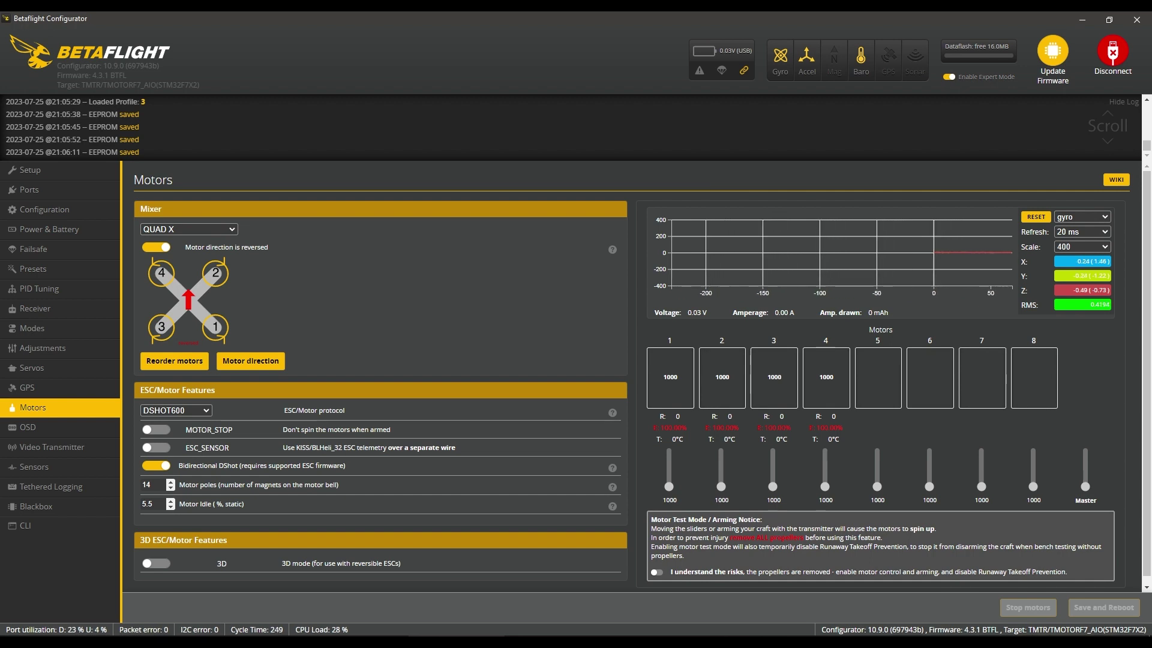
{"action": "scroll", "coordinate": [632, 377], "scroll_direction": "down", "scroll_amount": 1}
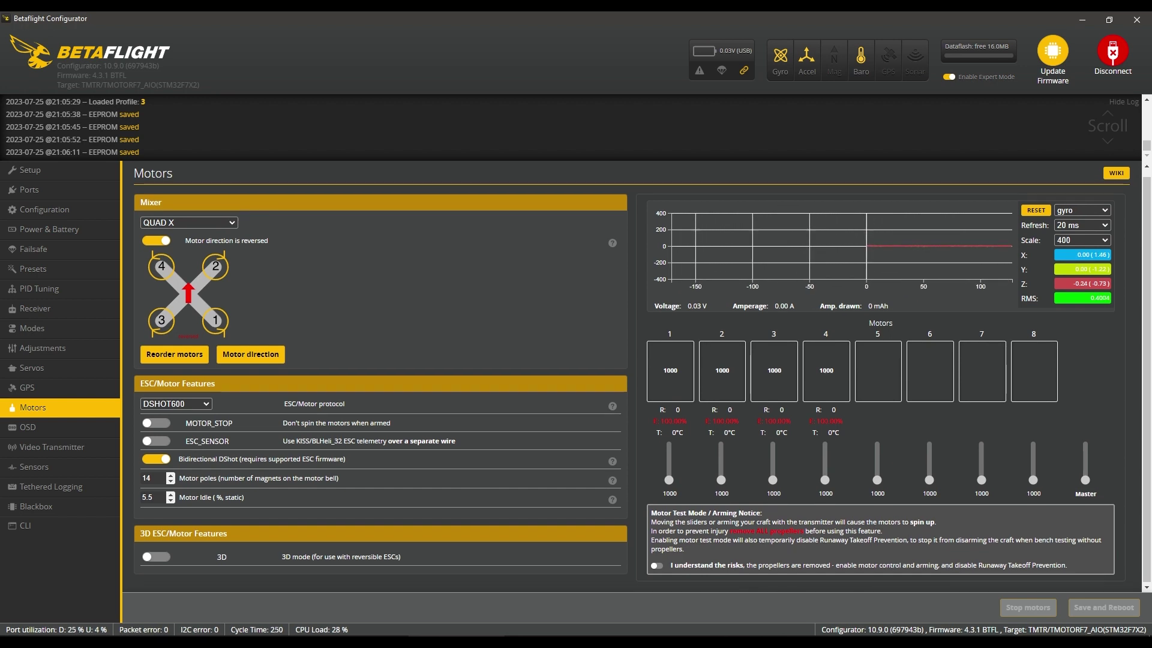